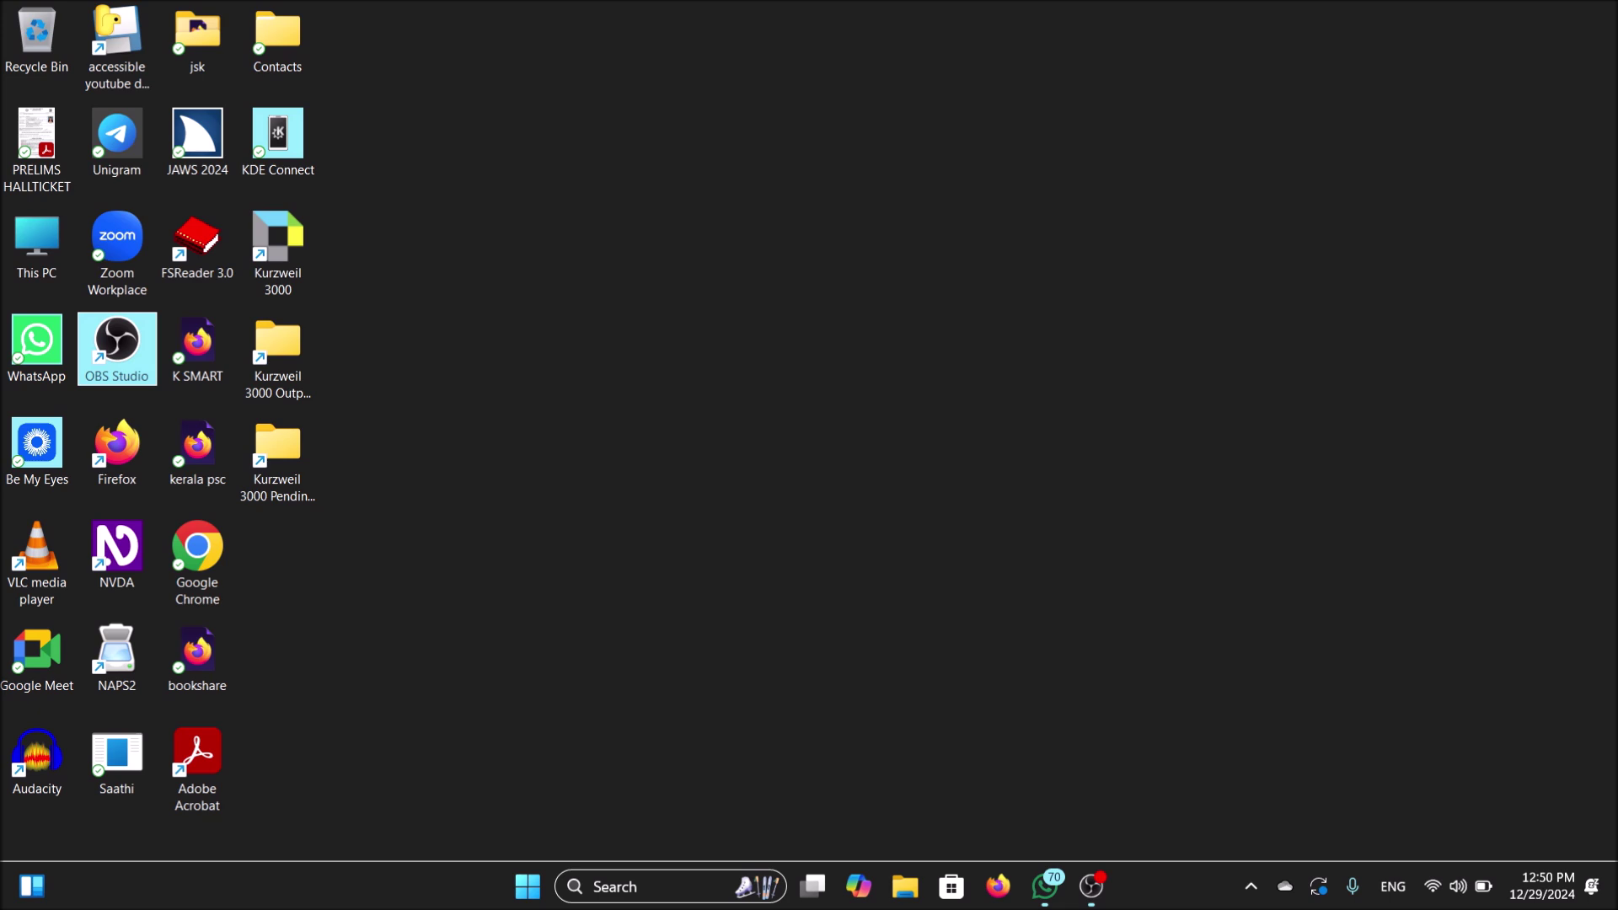
Create a new folder on the desktop and name it "tutorial"
key(Up)
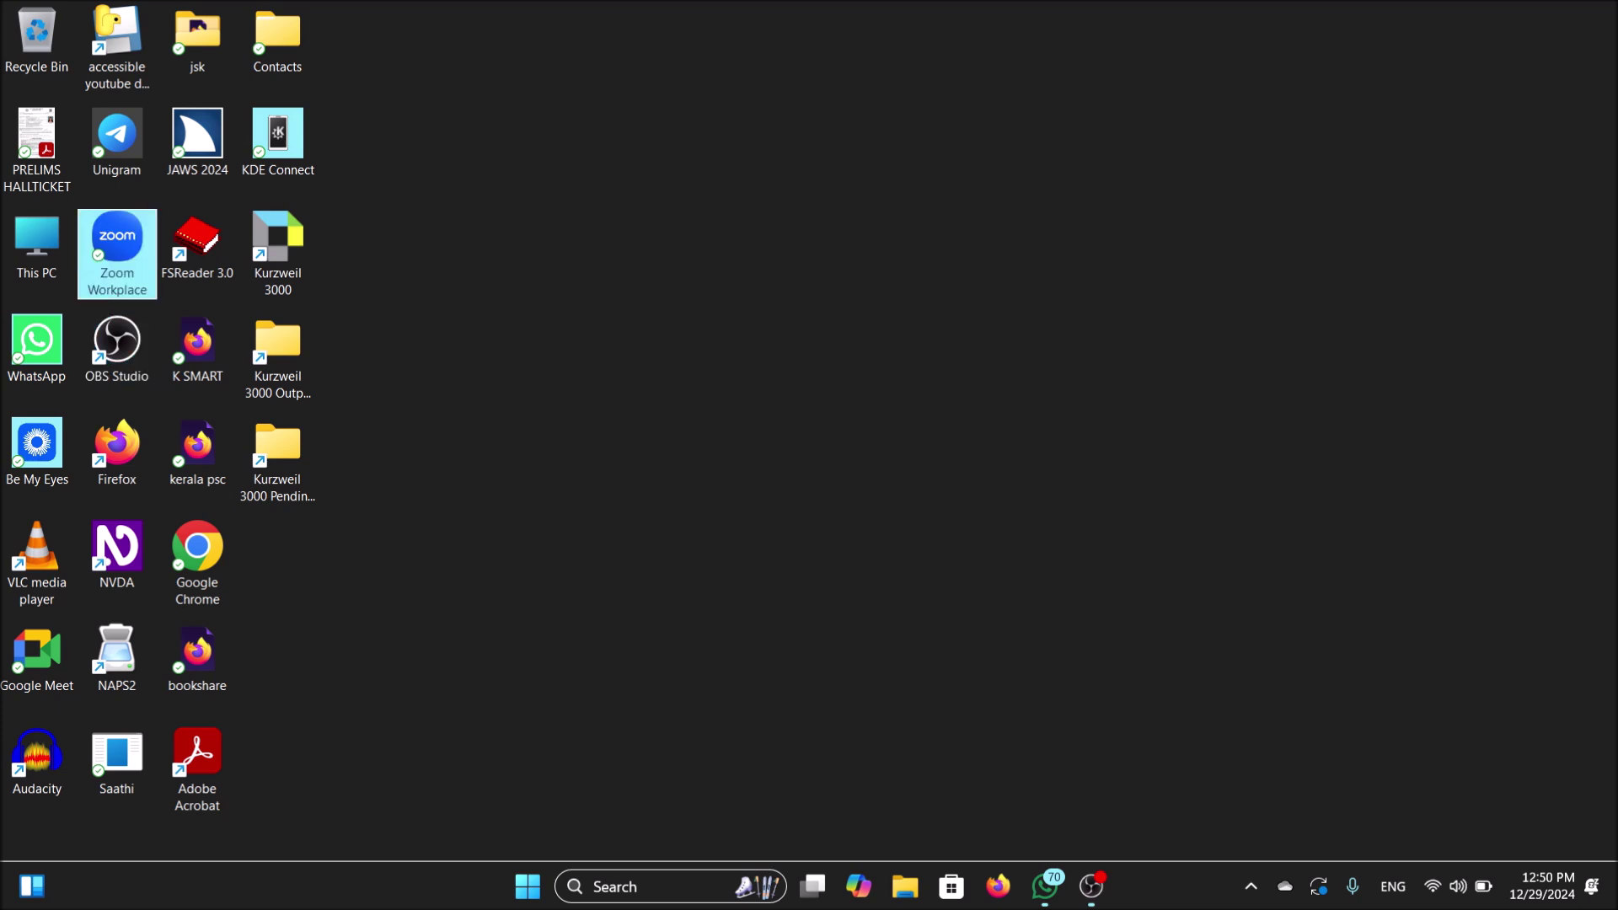
key(Up)
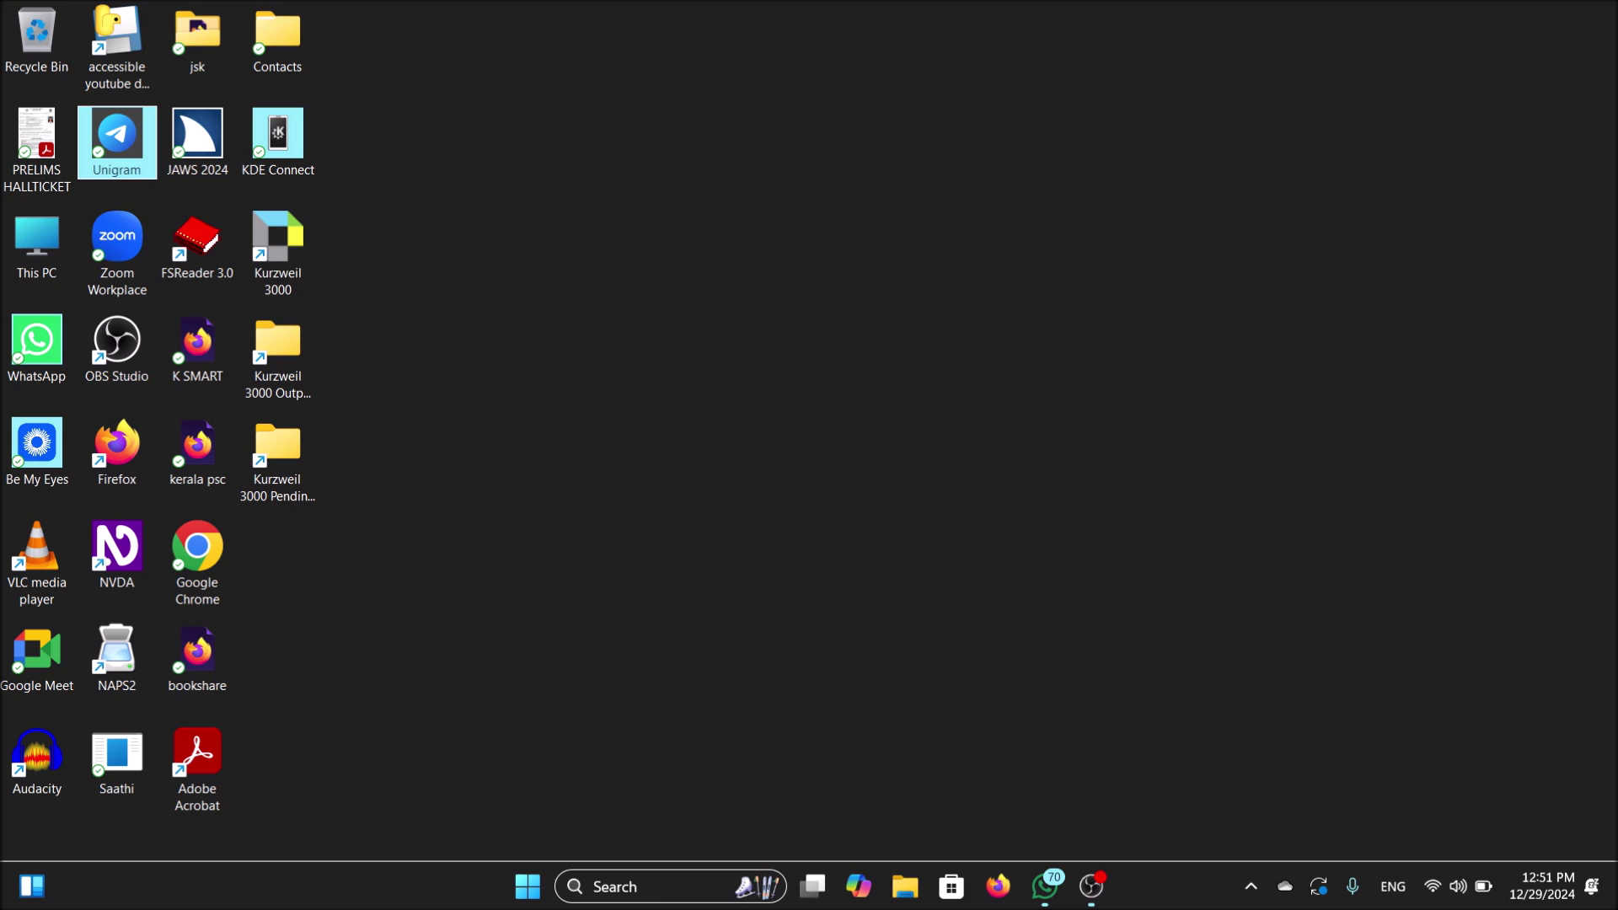
key(ctrl+shift+n)
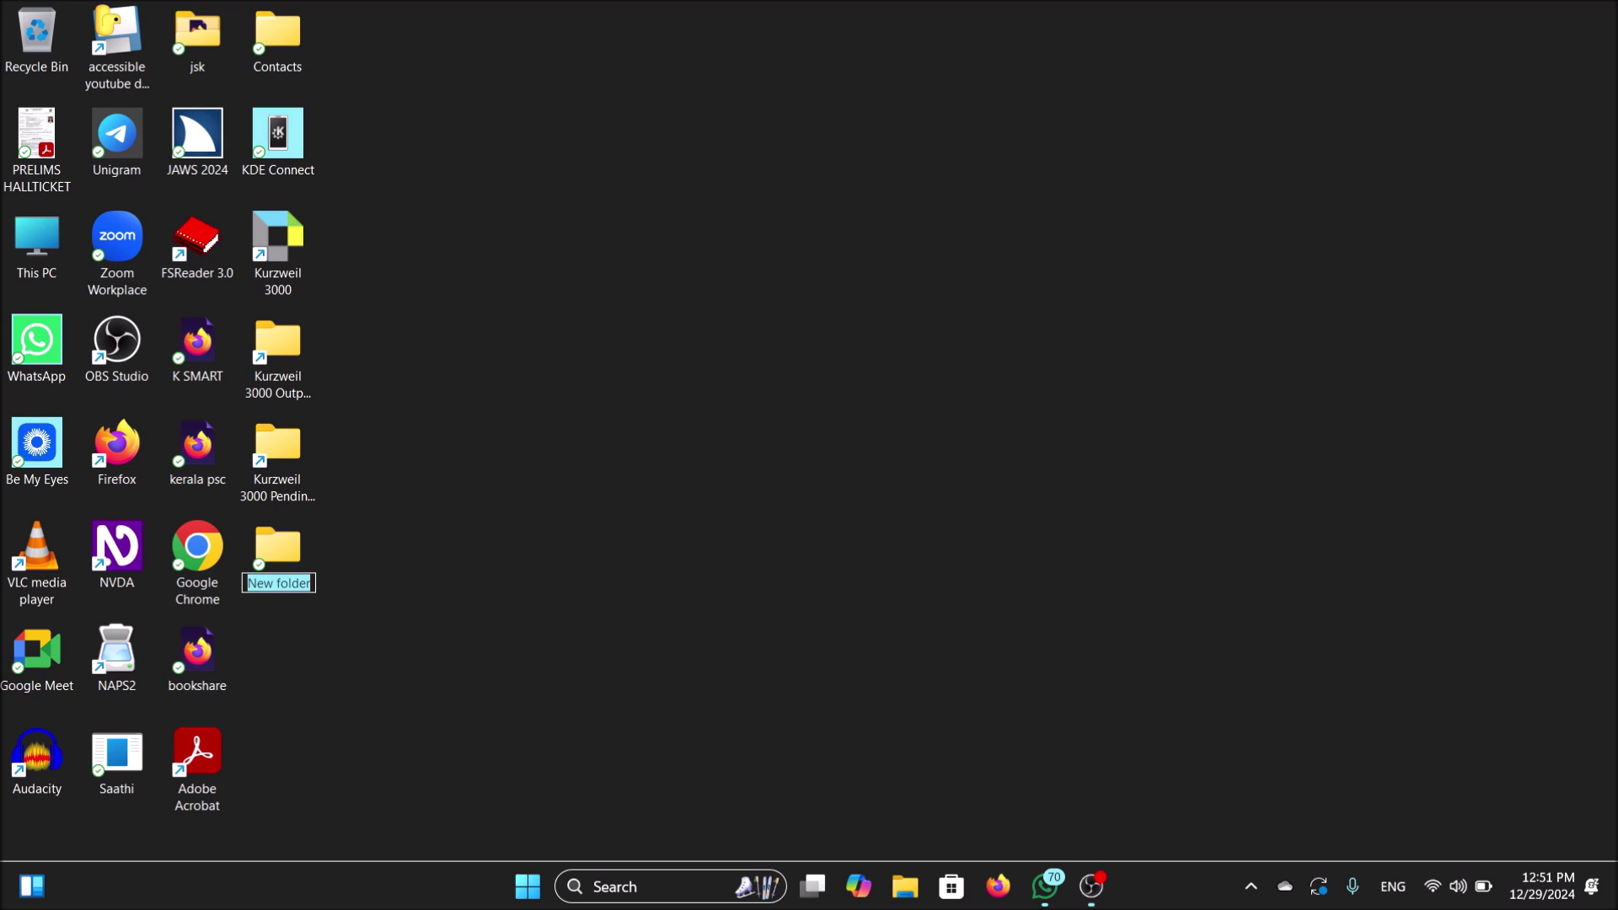
text(tutorial)
key(Return)
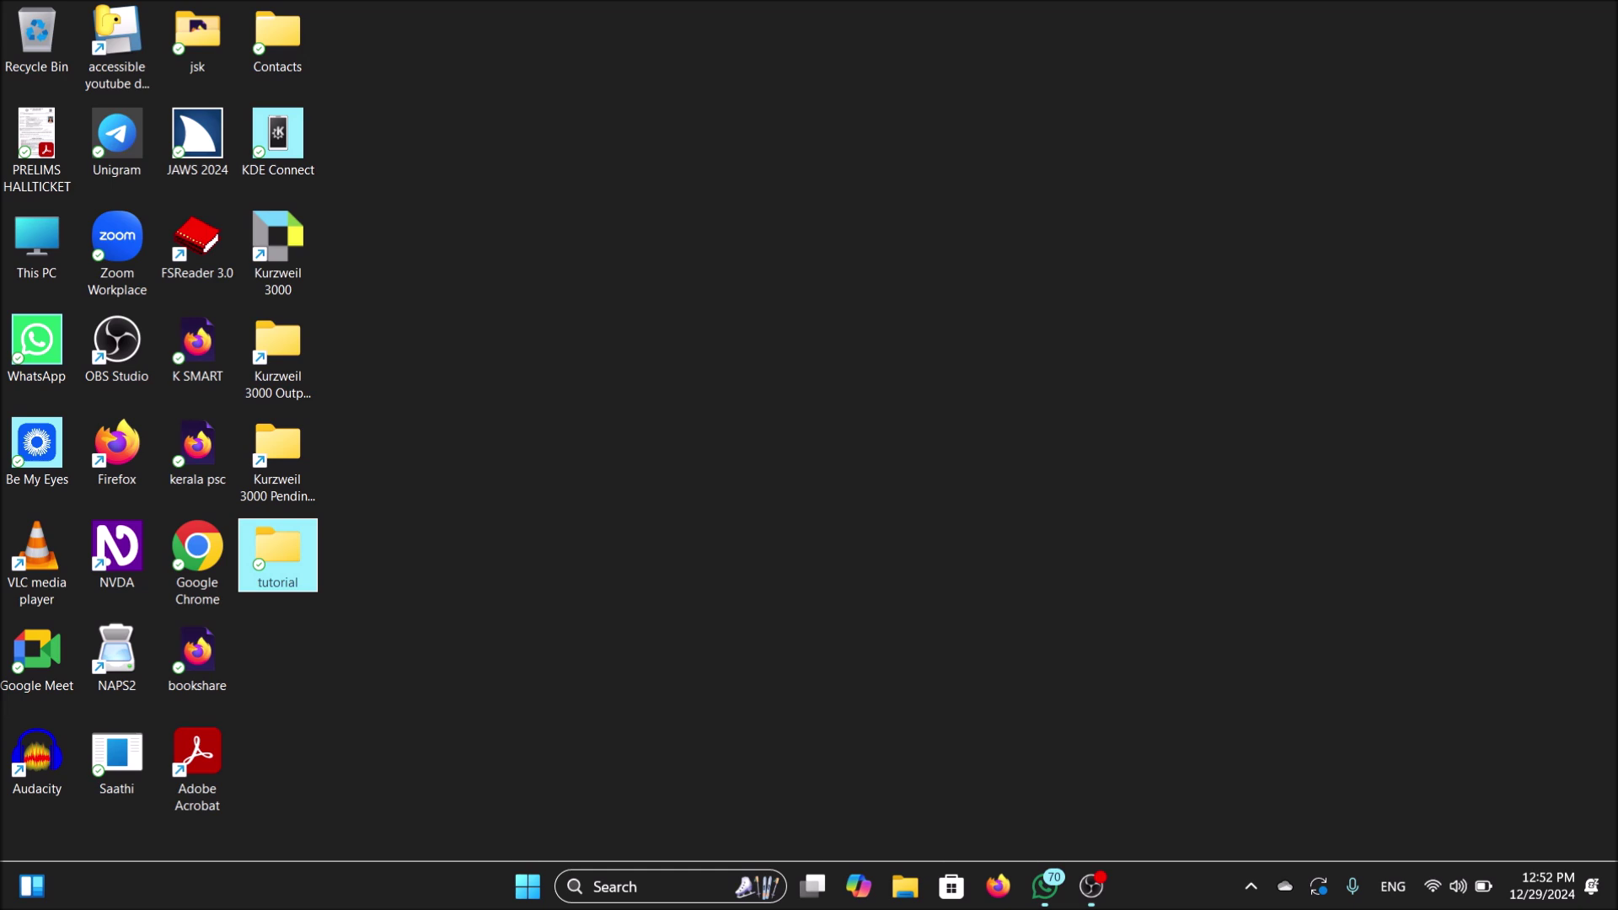
key(Return)
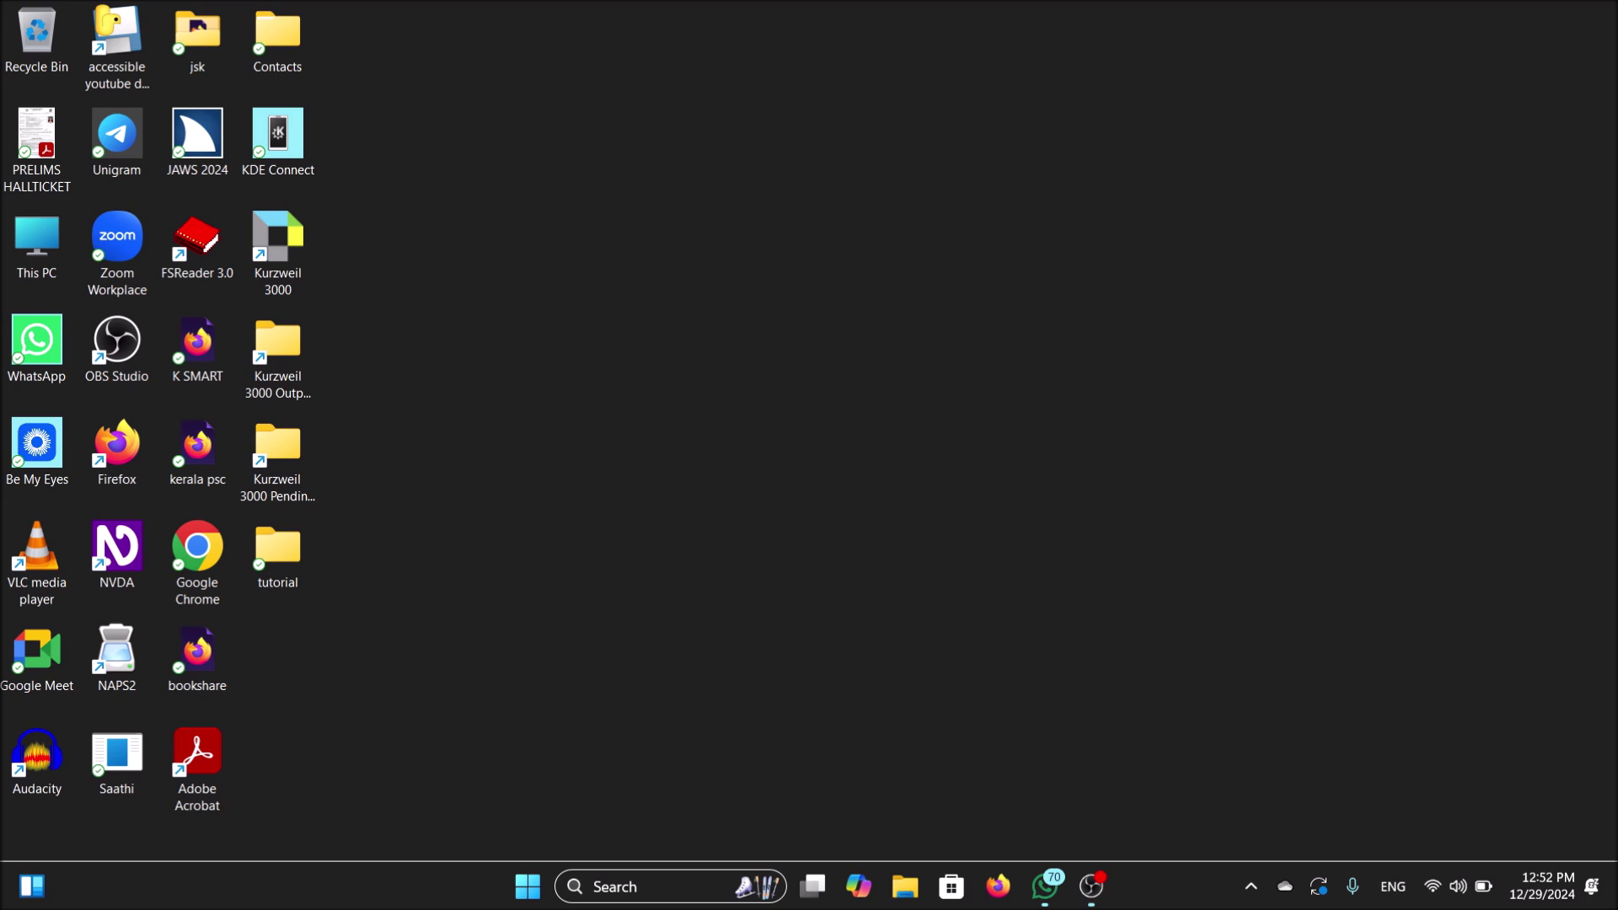
Review the types of new items that can be created on the desktop, from Folder to Compressed (zipped) Folder
key(shift+F10)
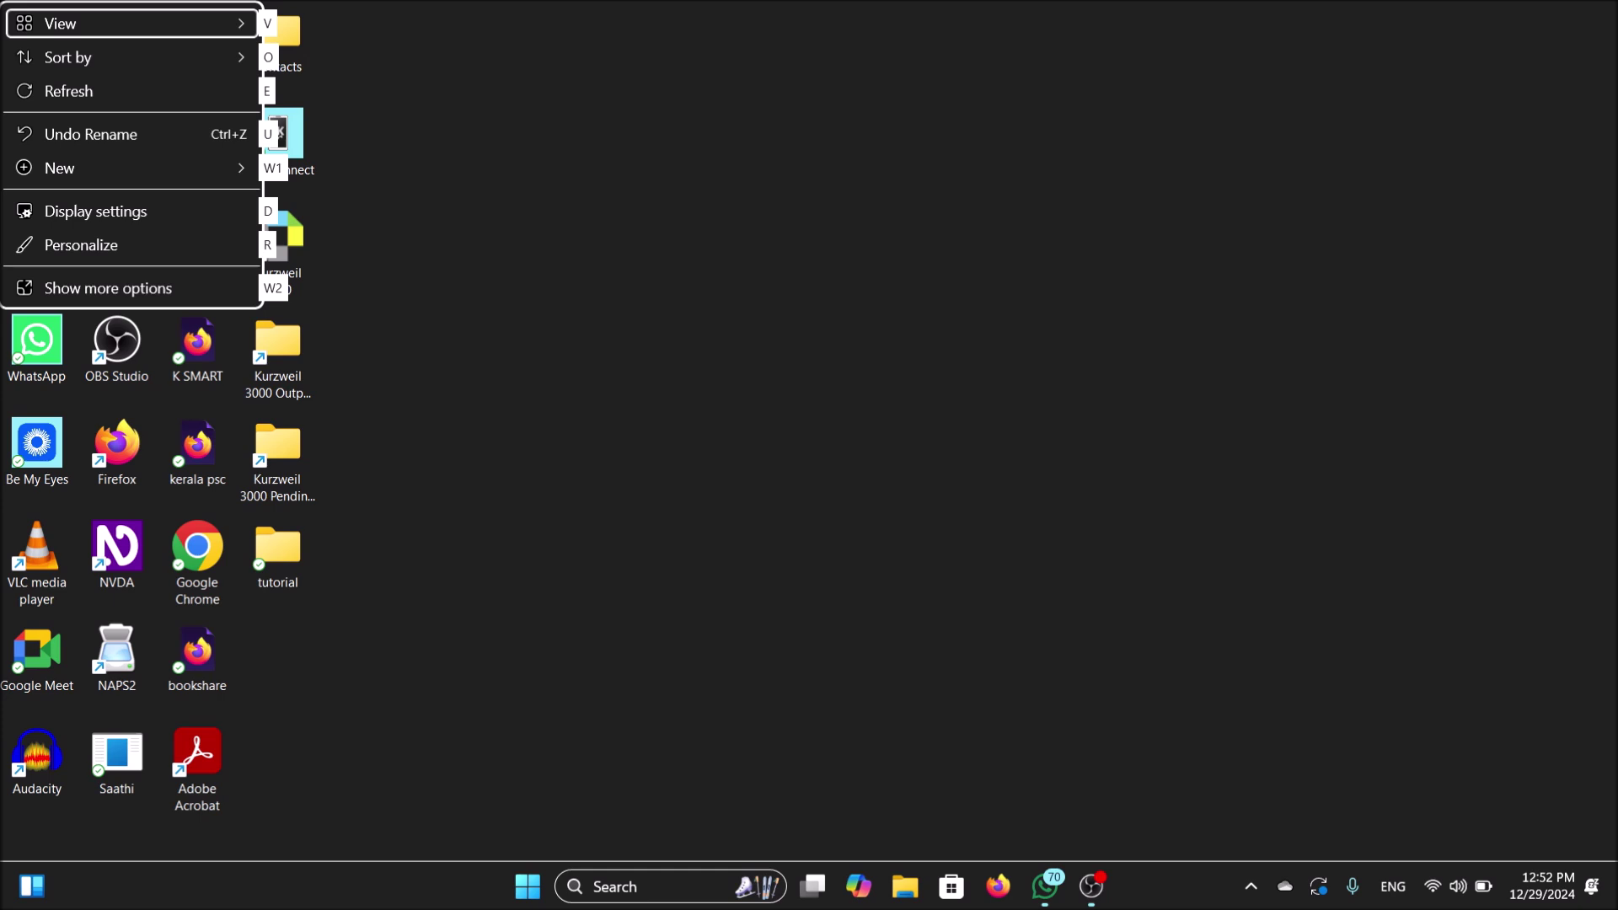
key(Down)
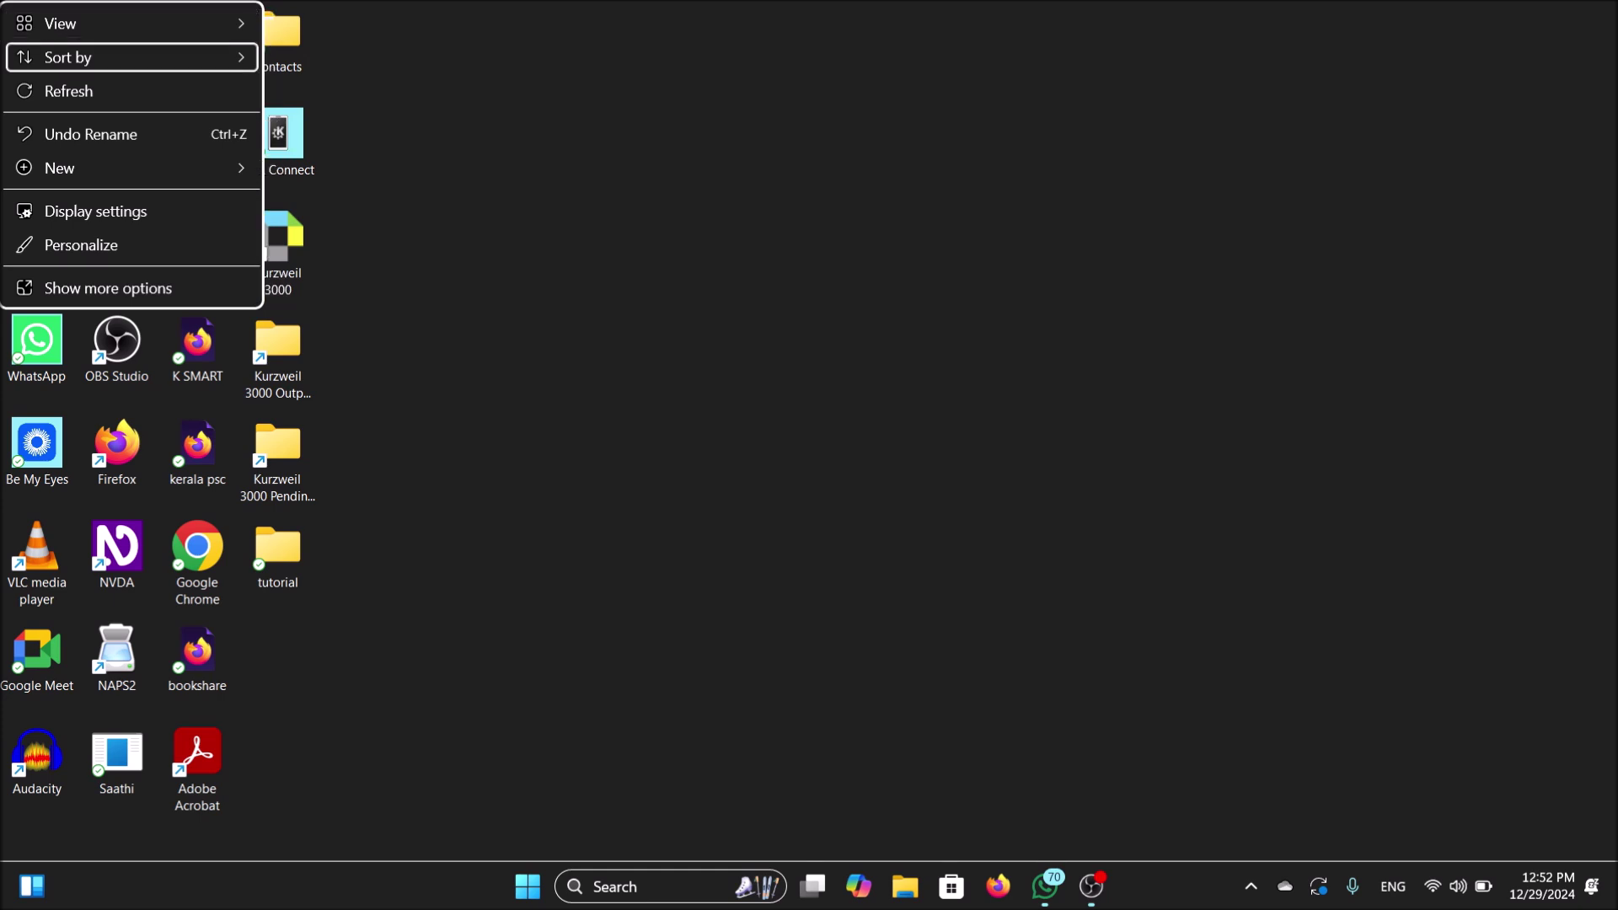
key(Down)
key(Down)
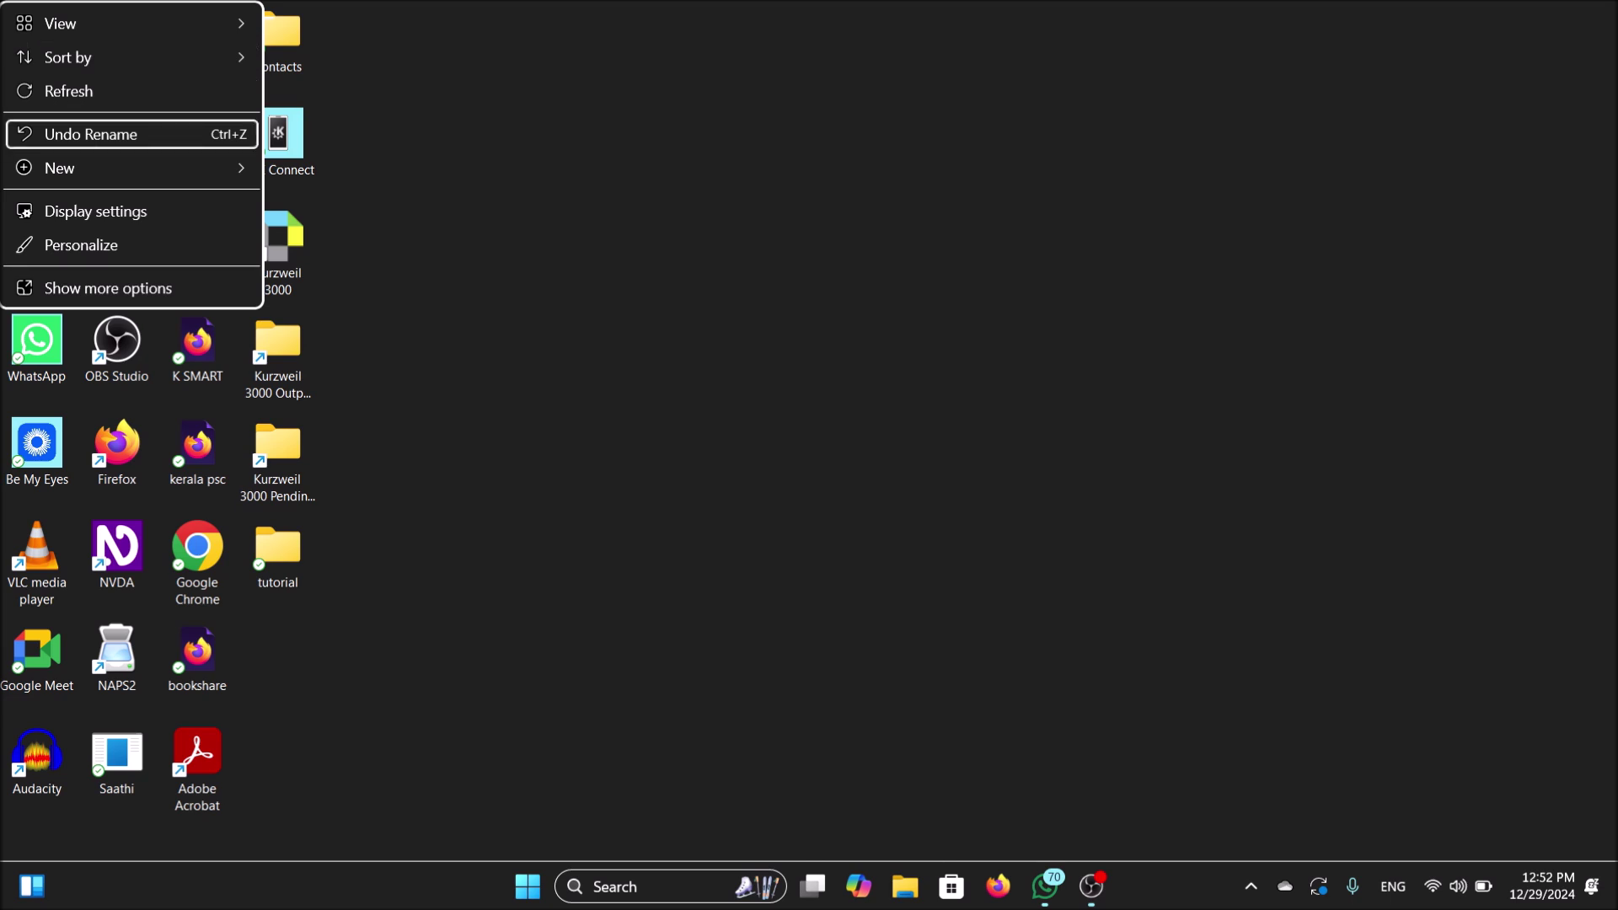
key(Down)
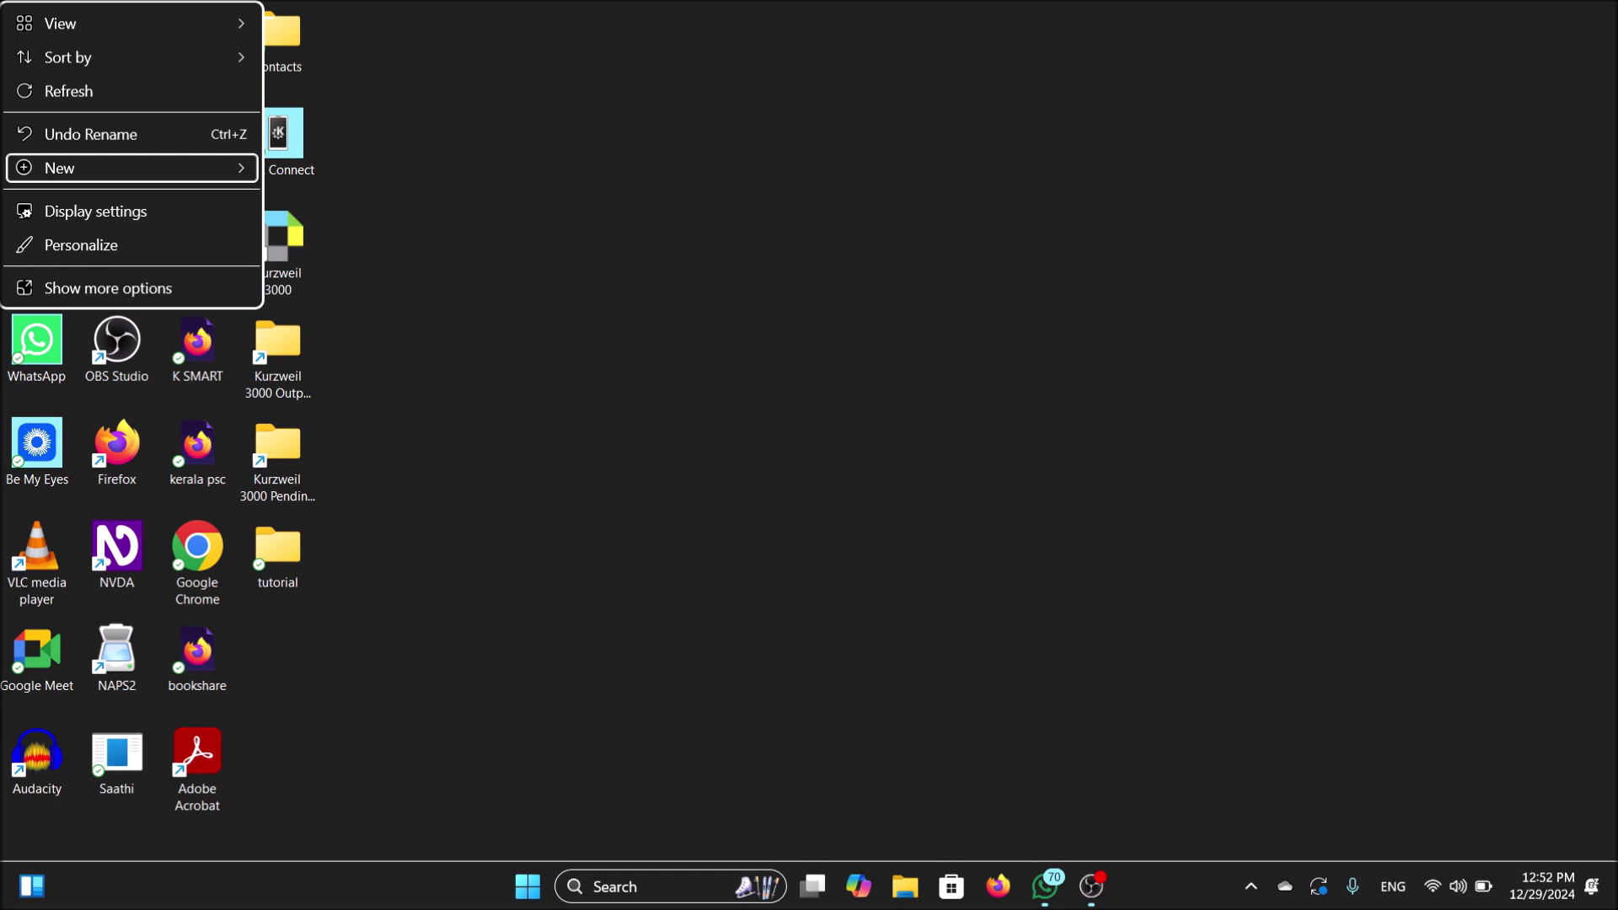
key(Right)
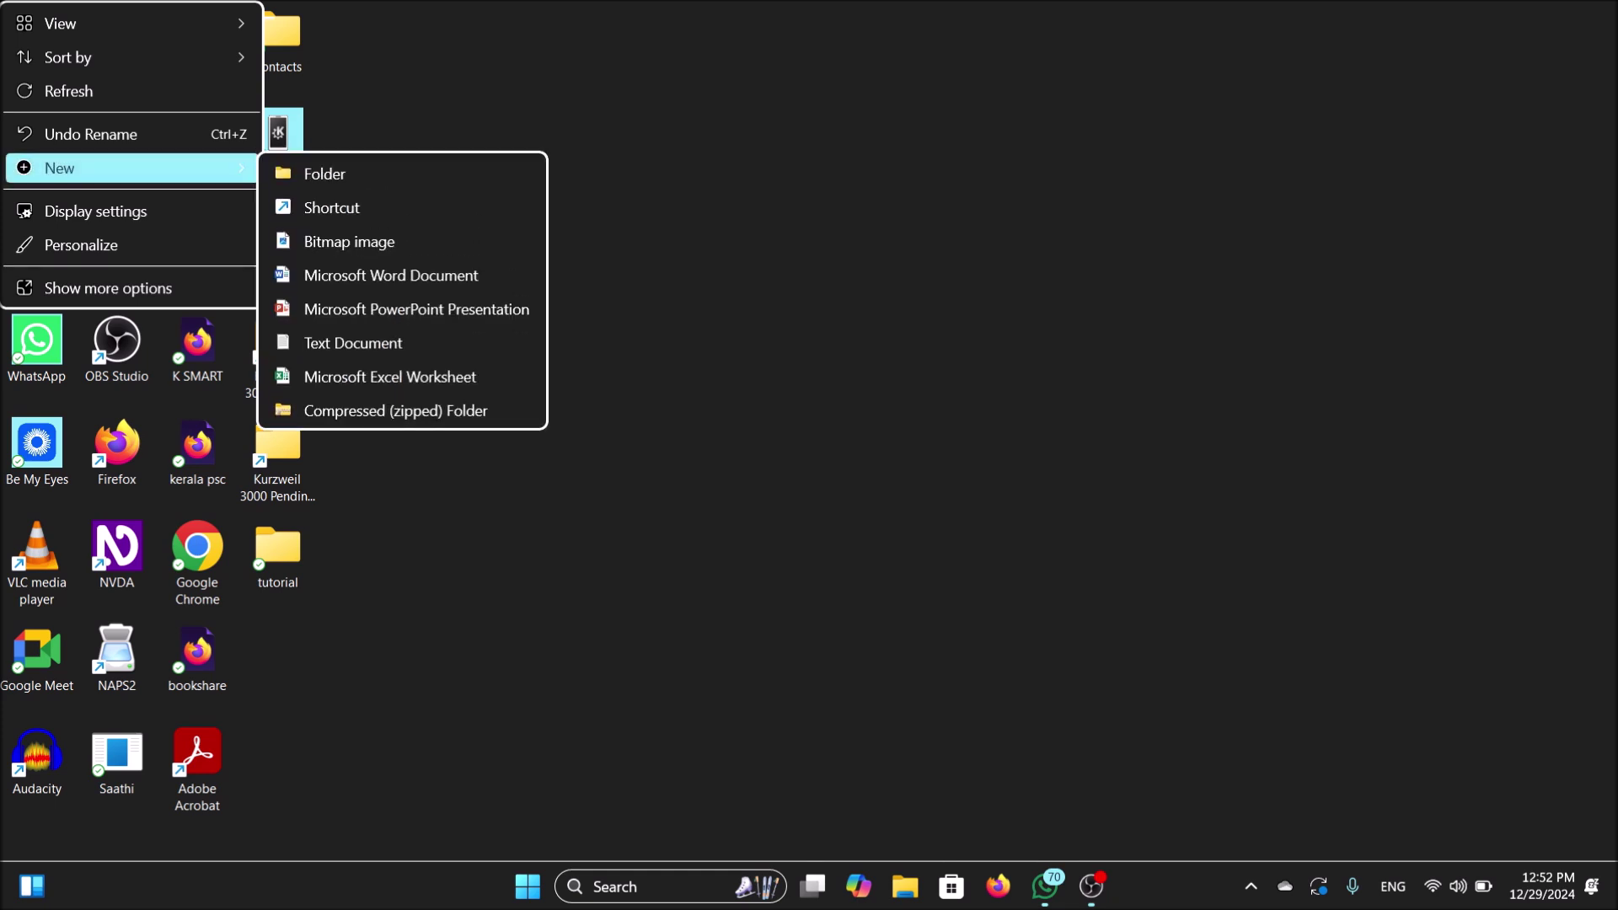
key(Down)
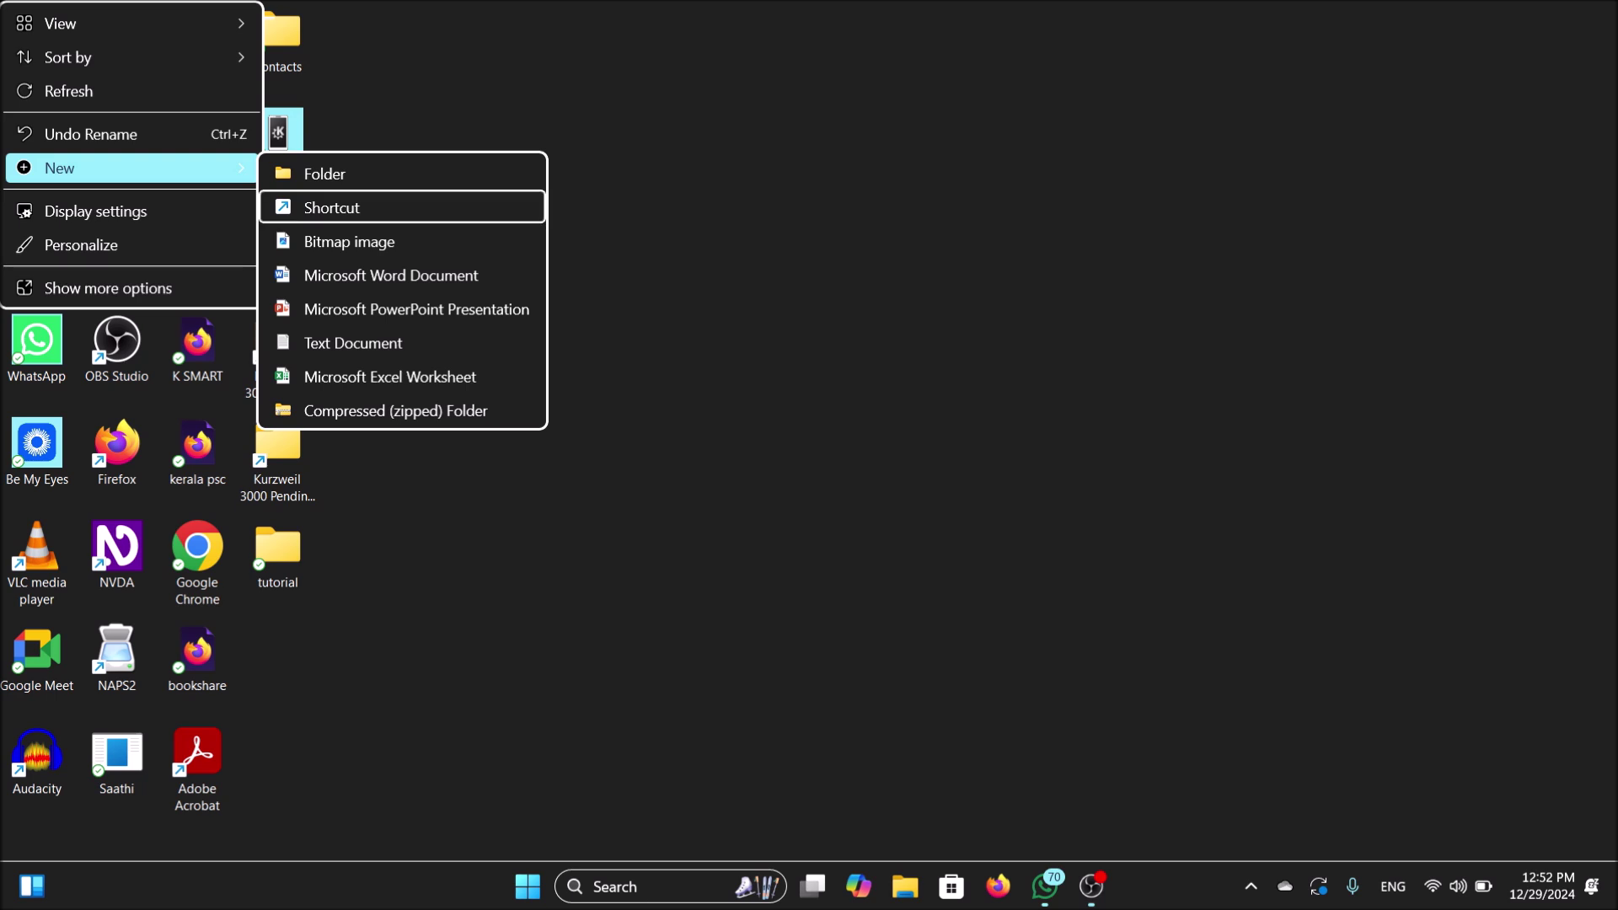
key(Up)
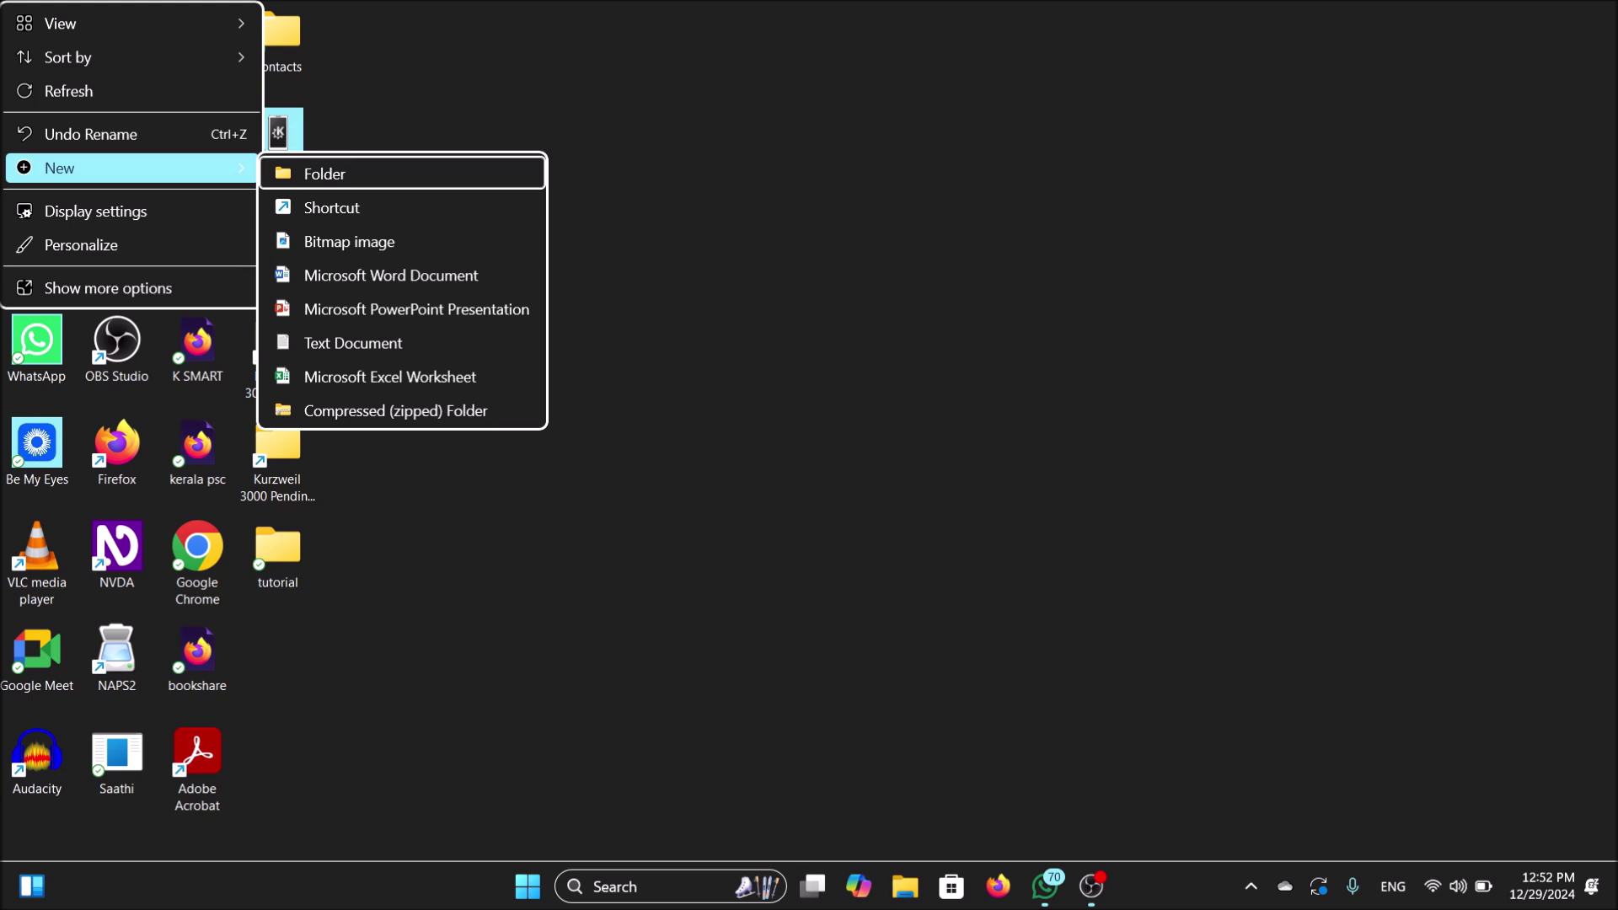
key(Down)
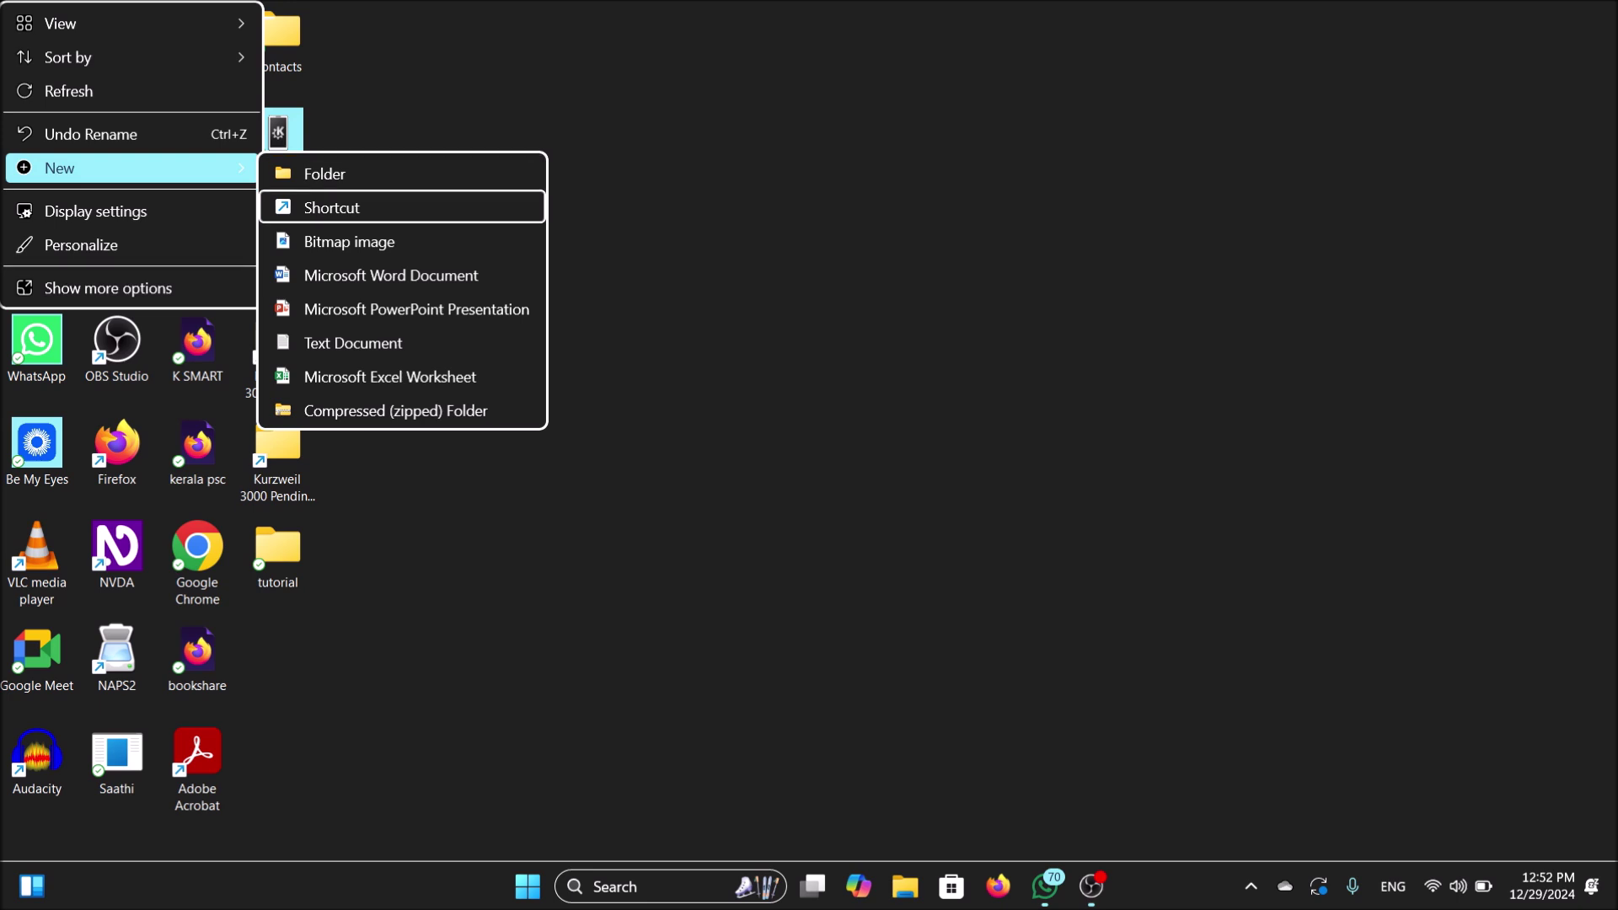
key(Down)
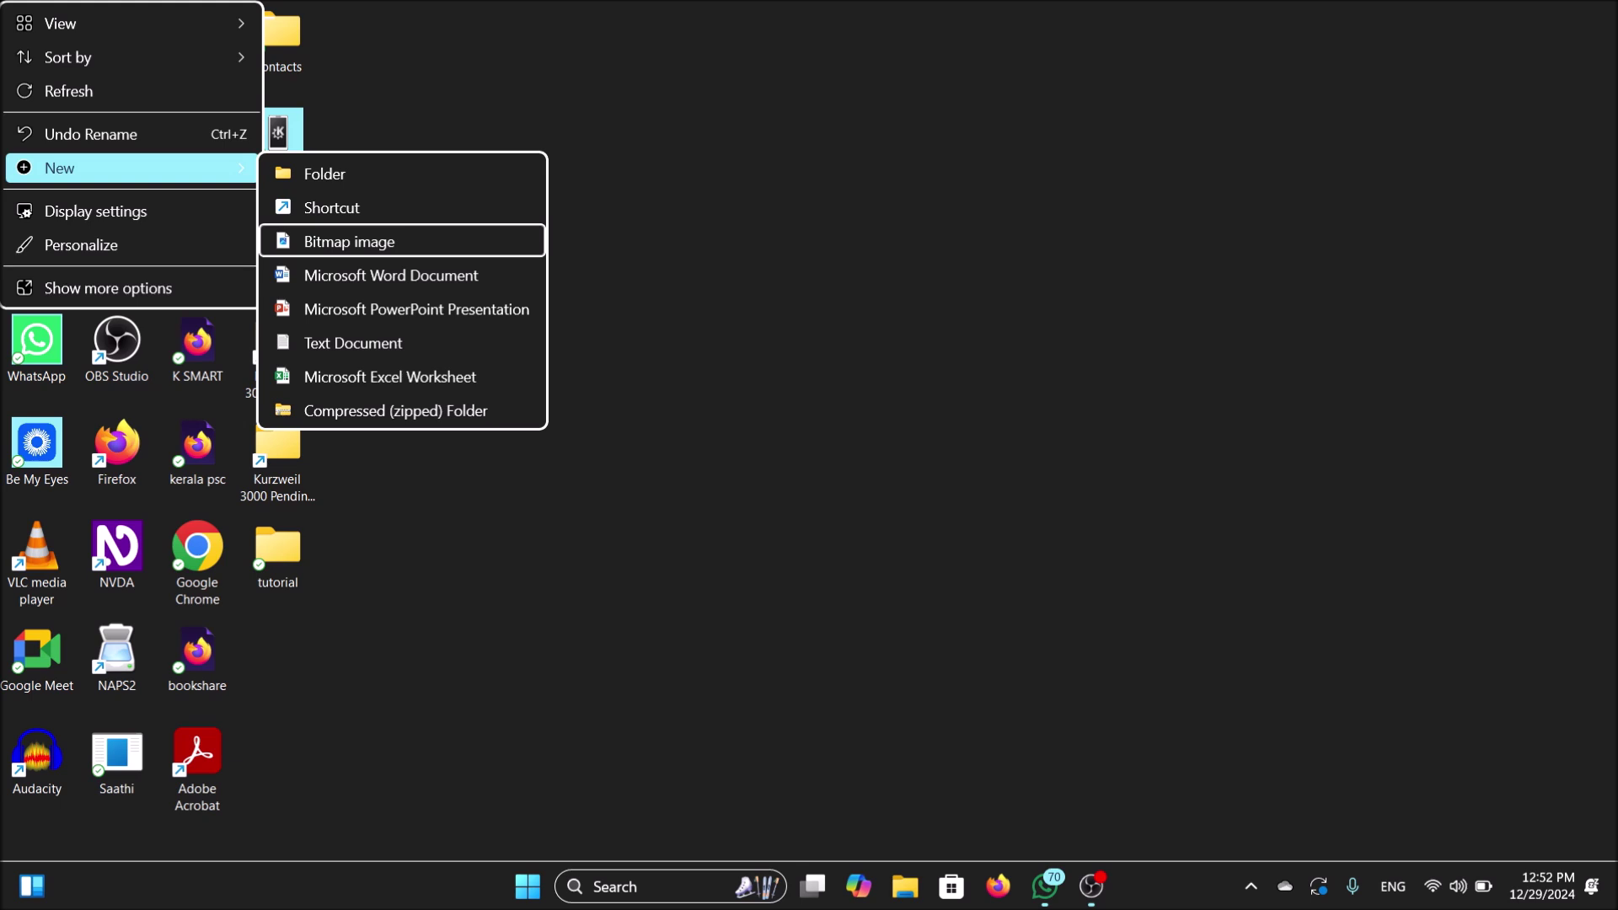
key(Down)
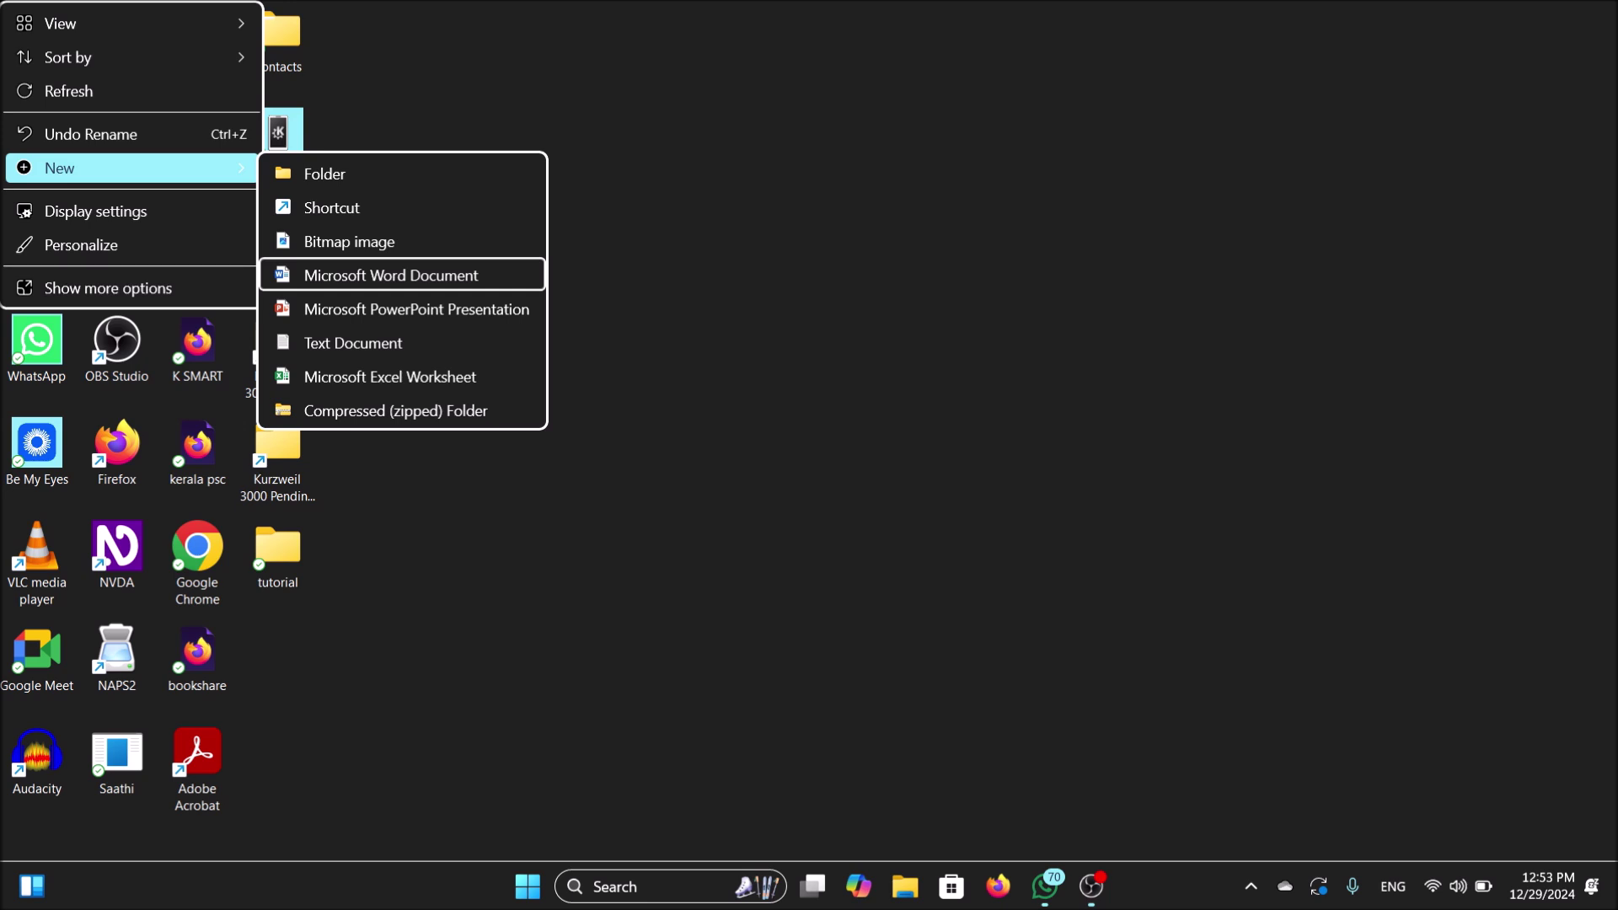
key(Down)
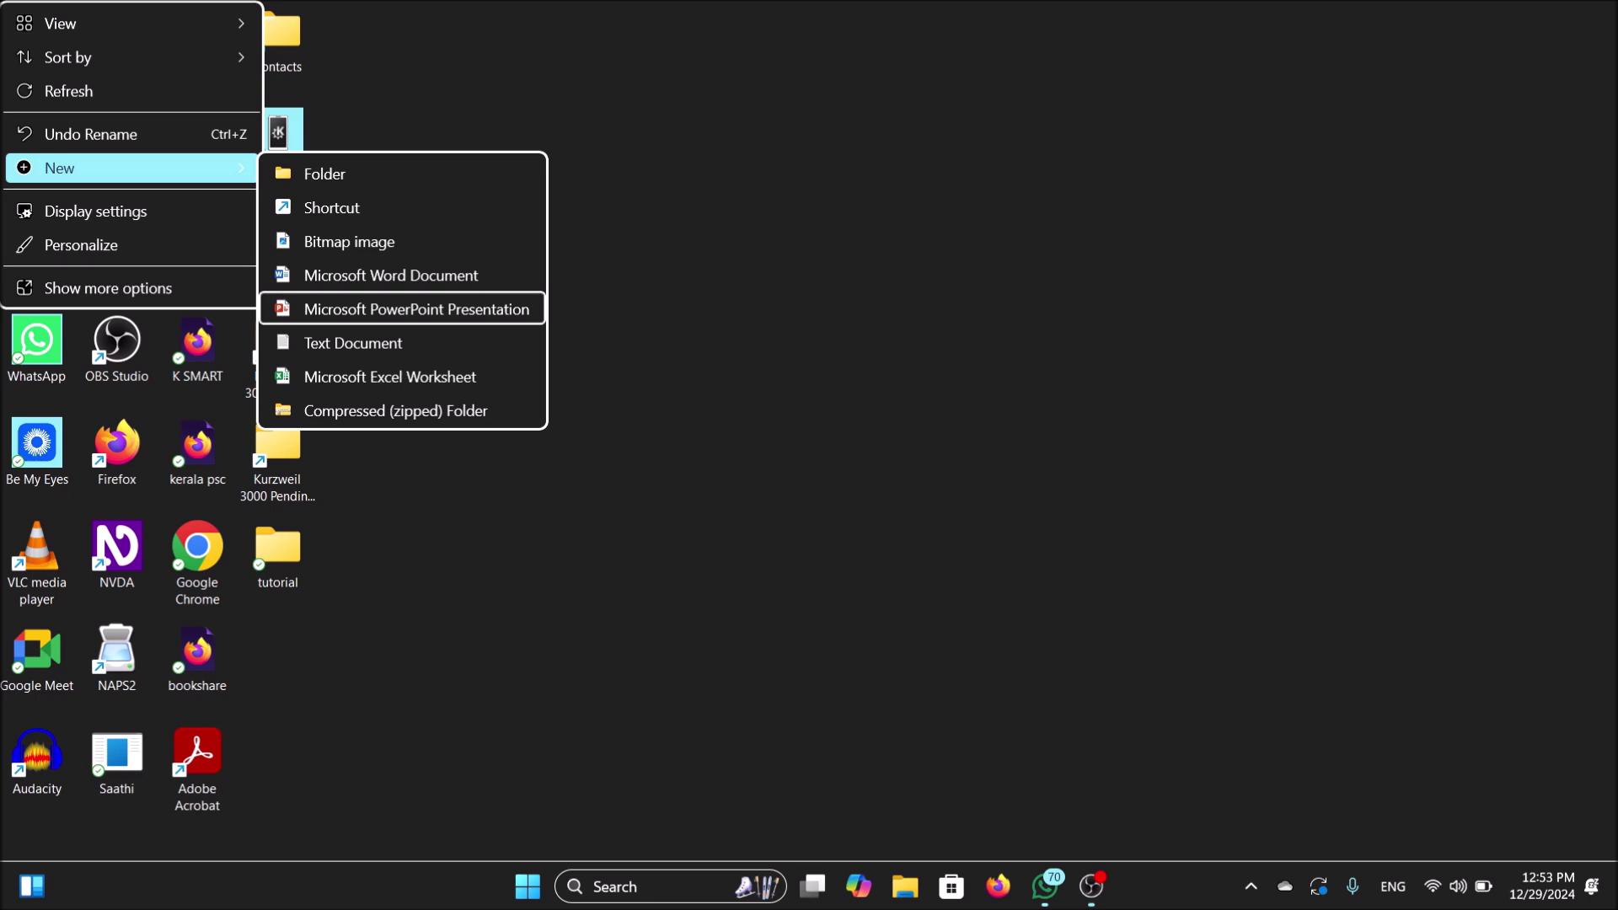
key(Down)
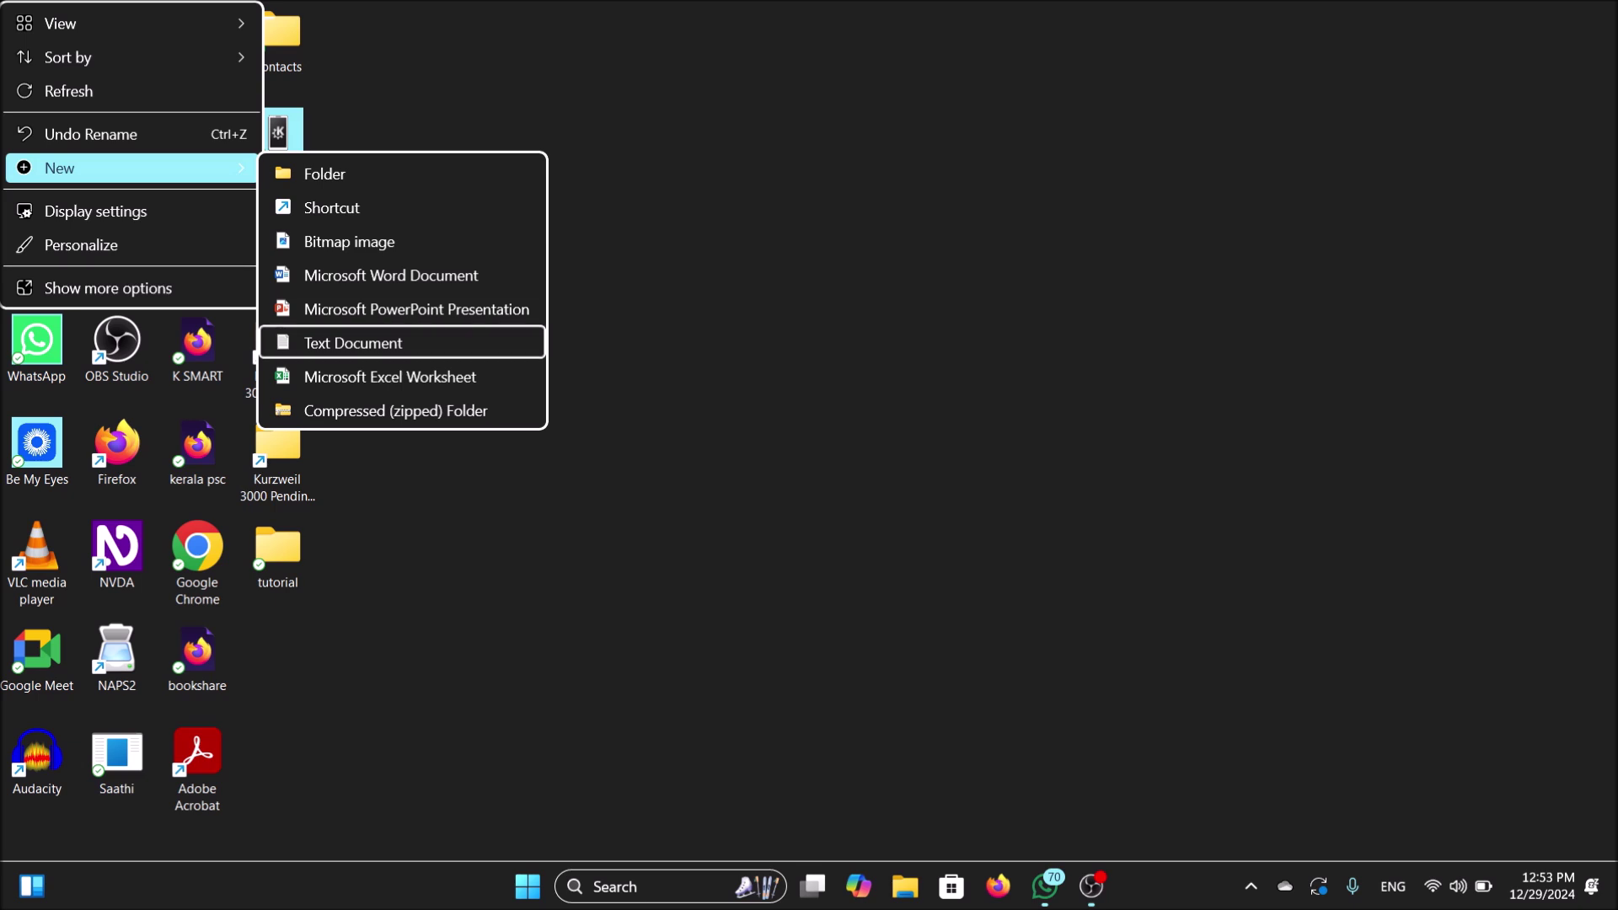
key(Down)
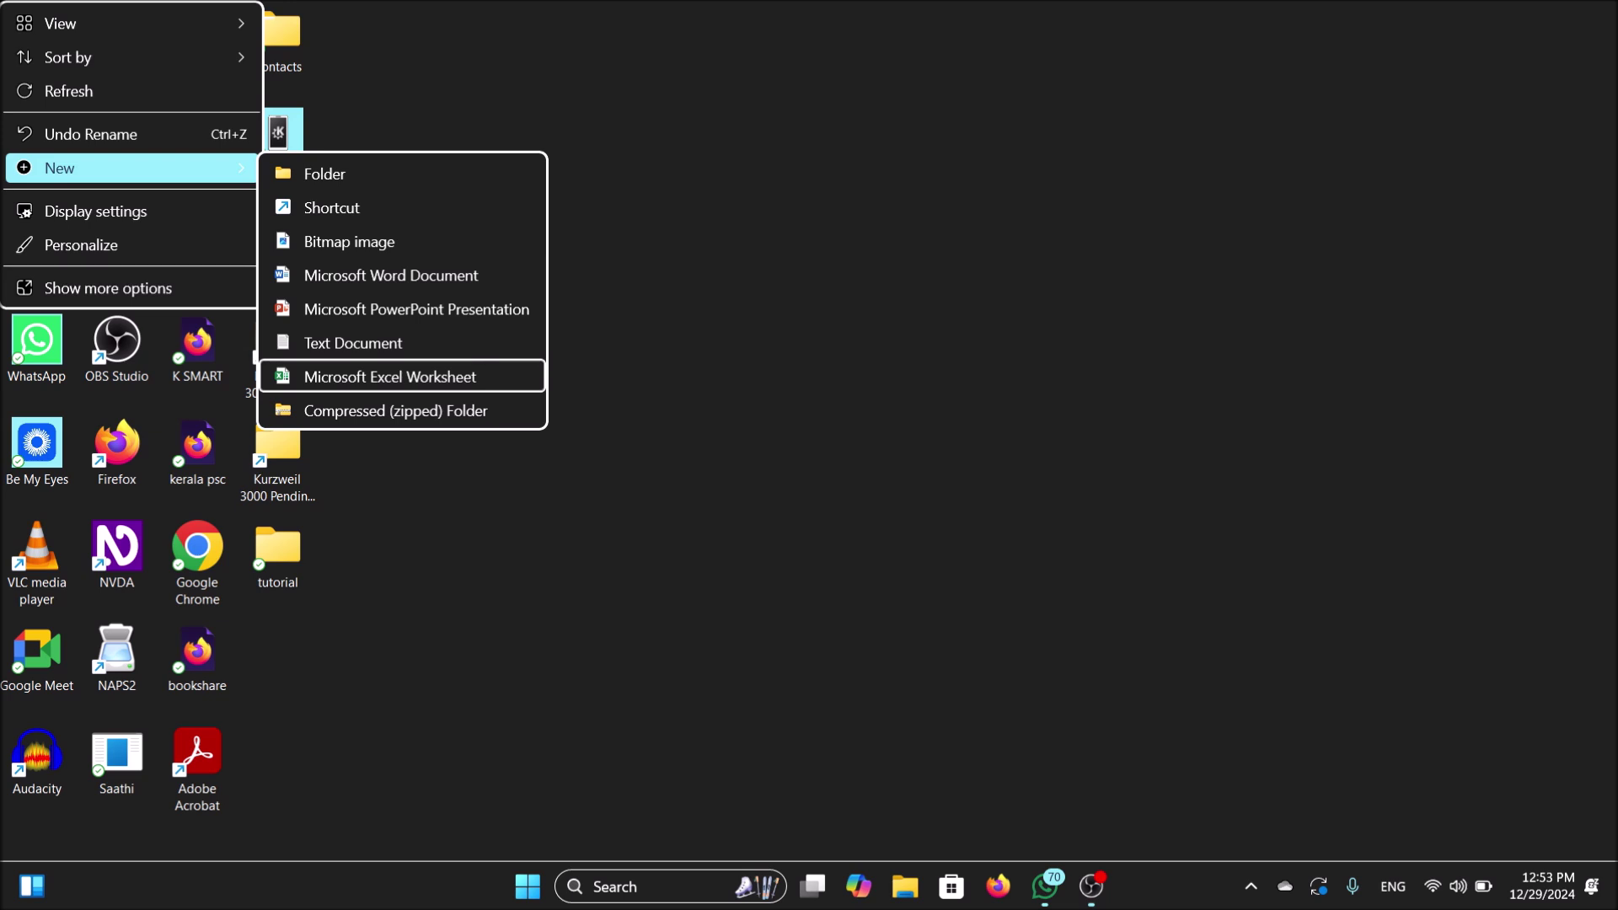
key(Down)
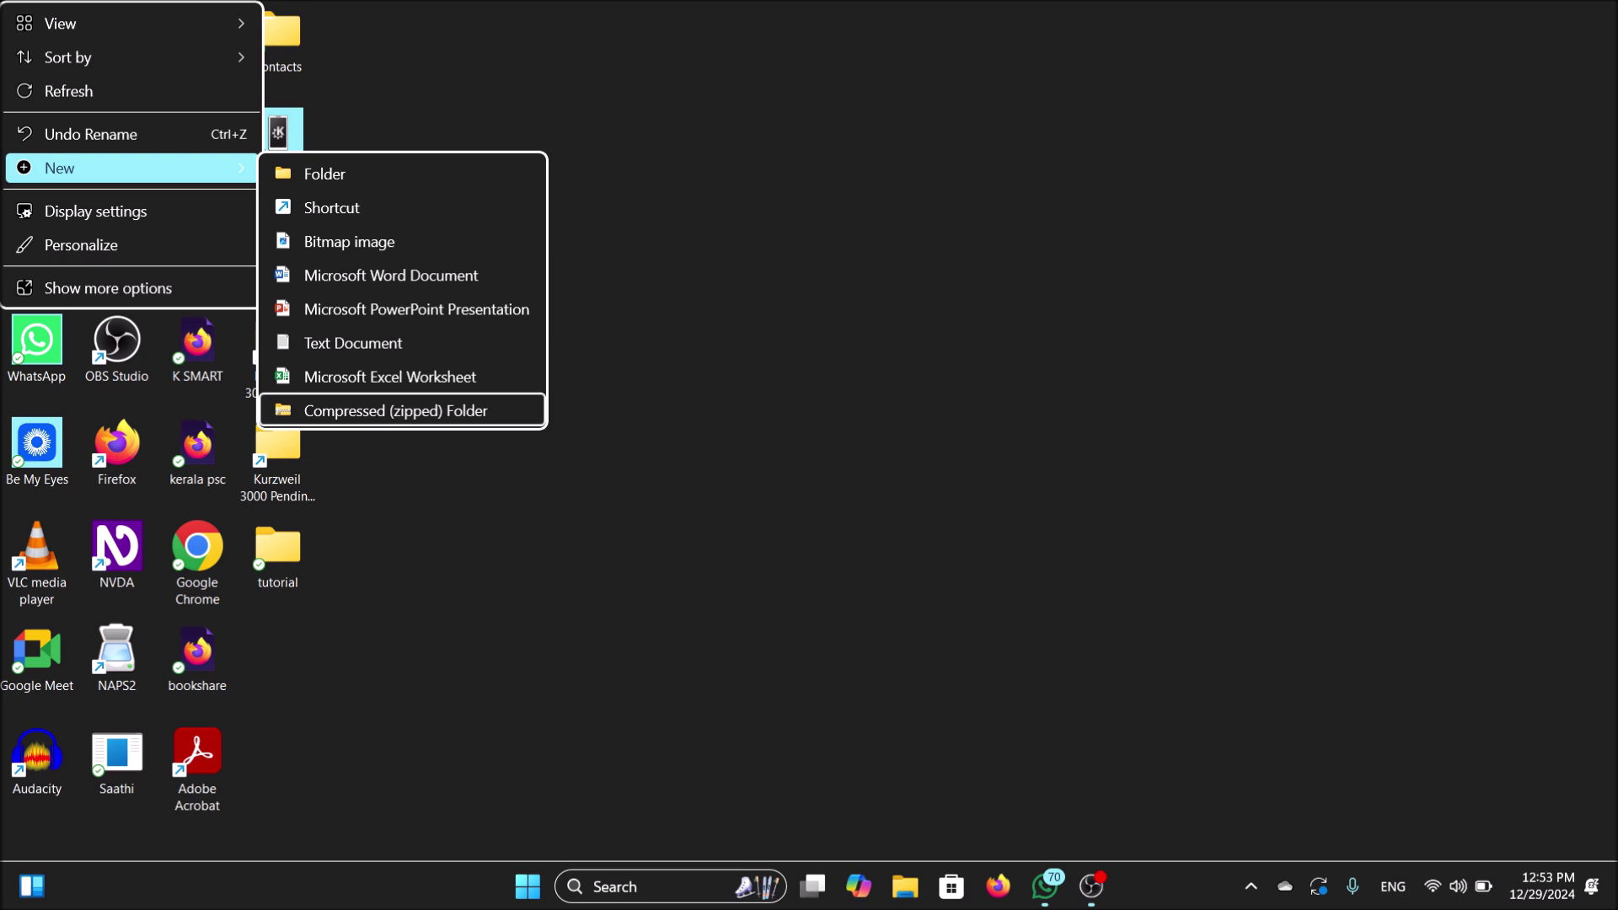
key(Down)
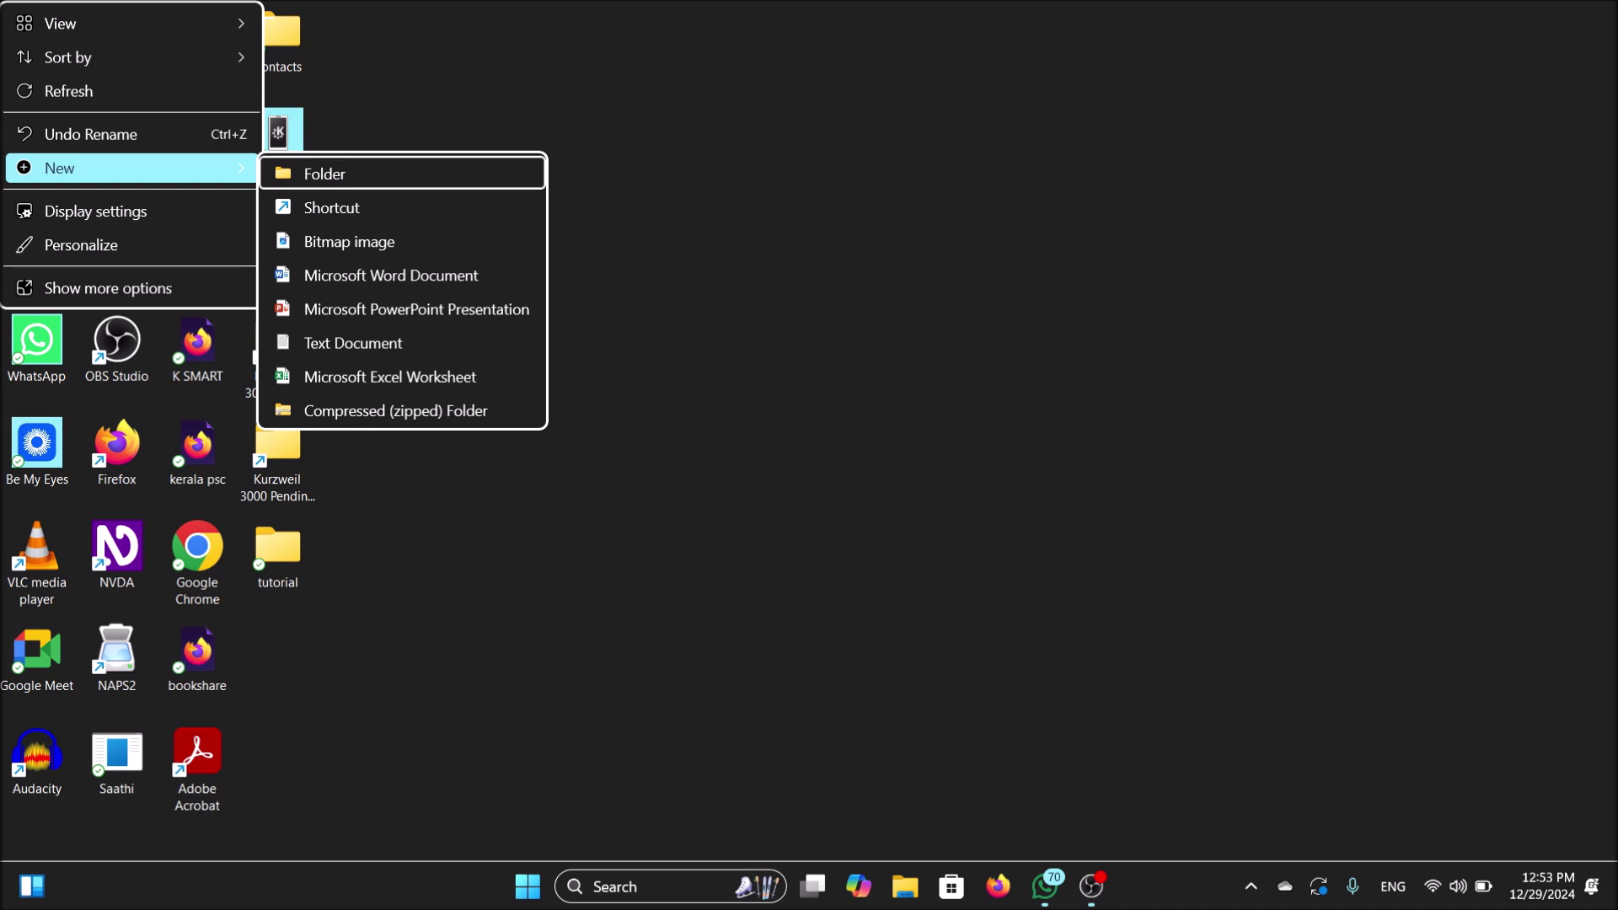
Create a new Microsoft Word document on the desktop and name it "keyboard navigation keys"
key(Down)
key(Down)
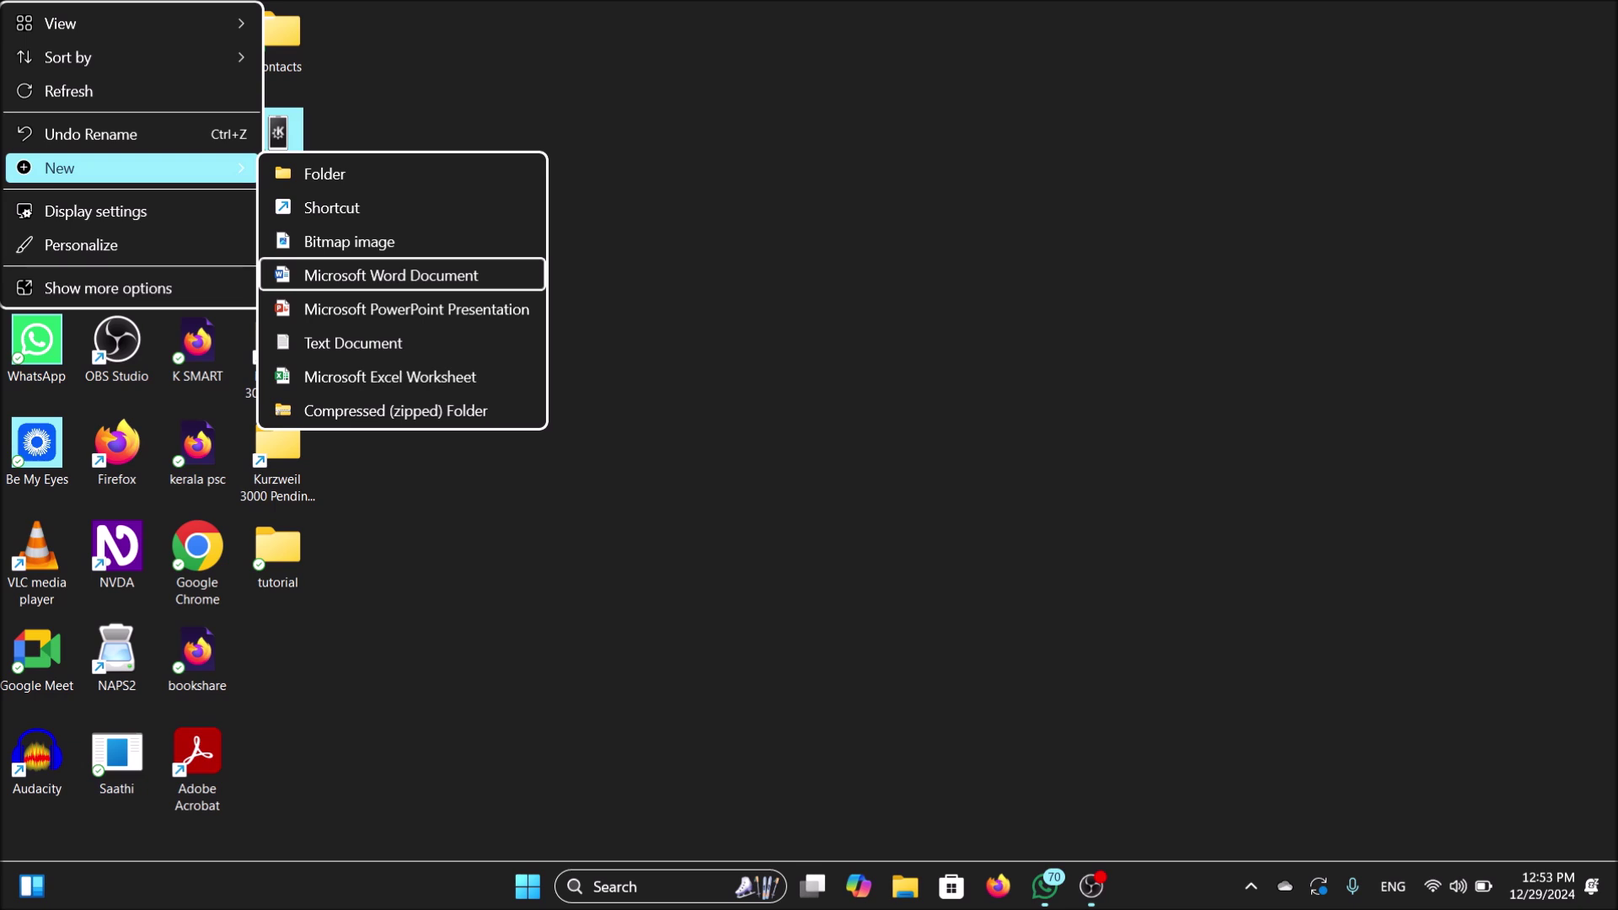
key(Return)
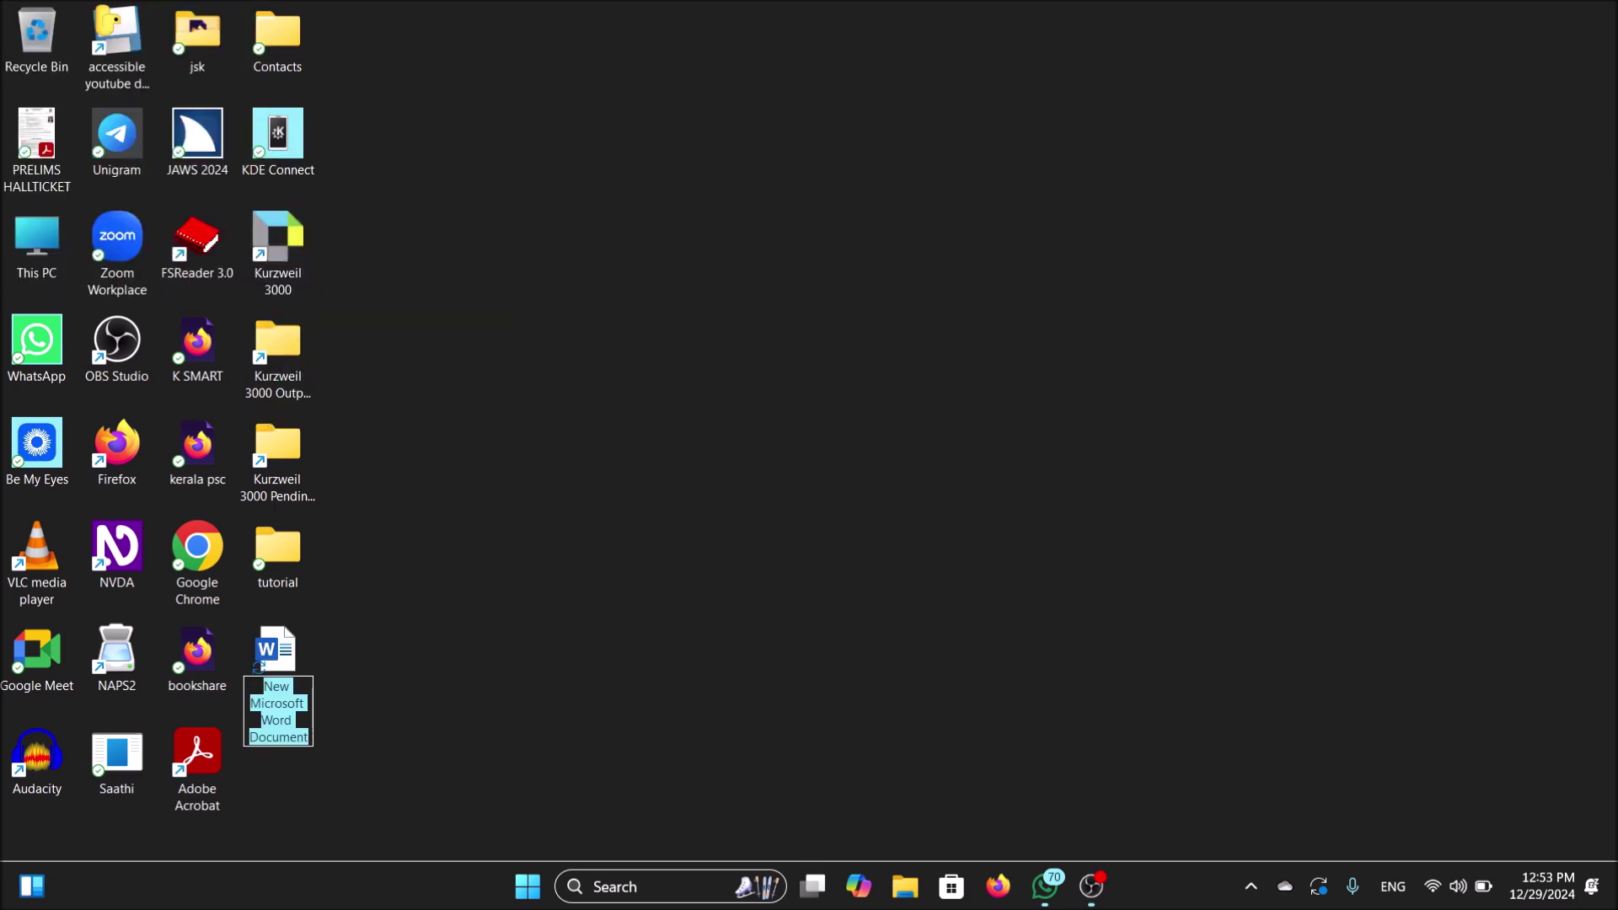
text(keybo)
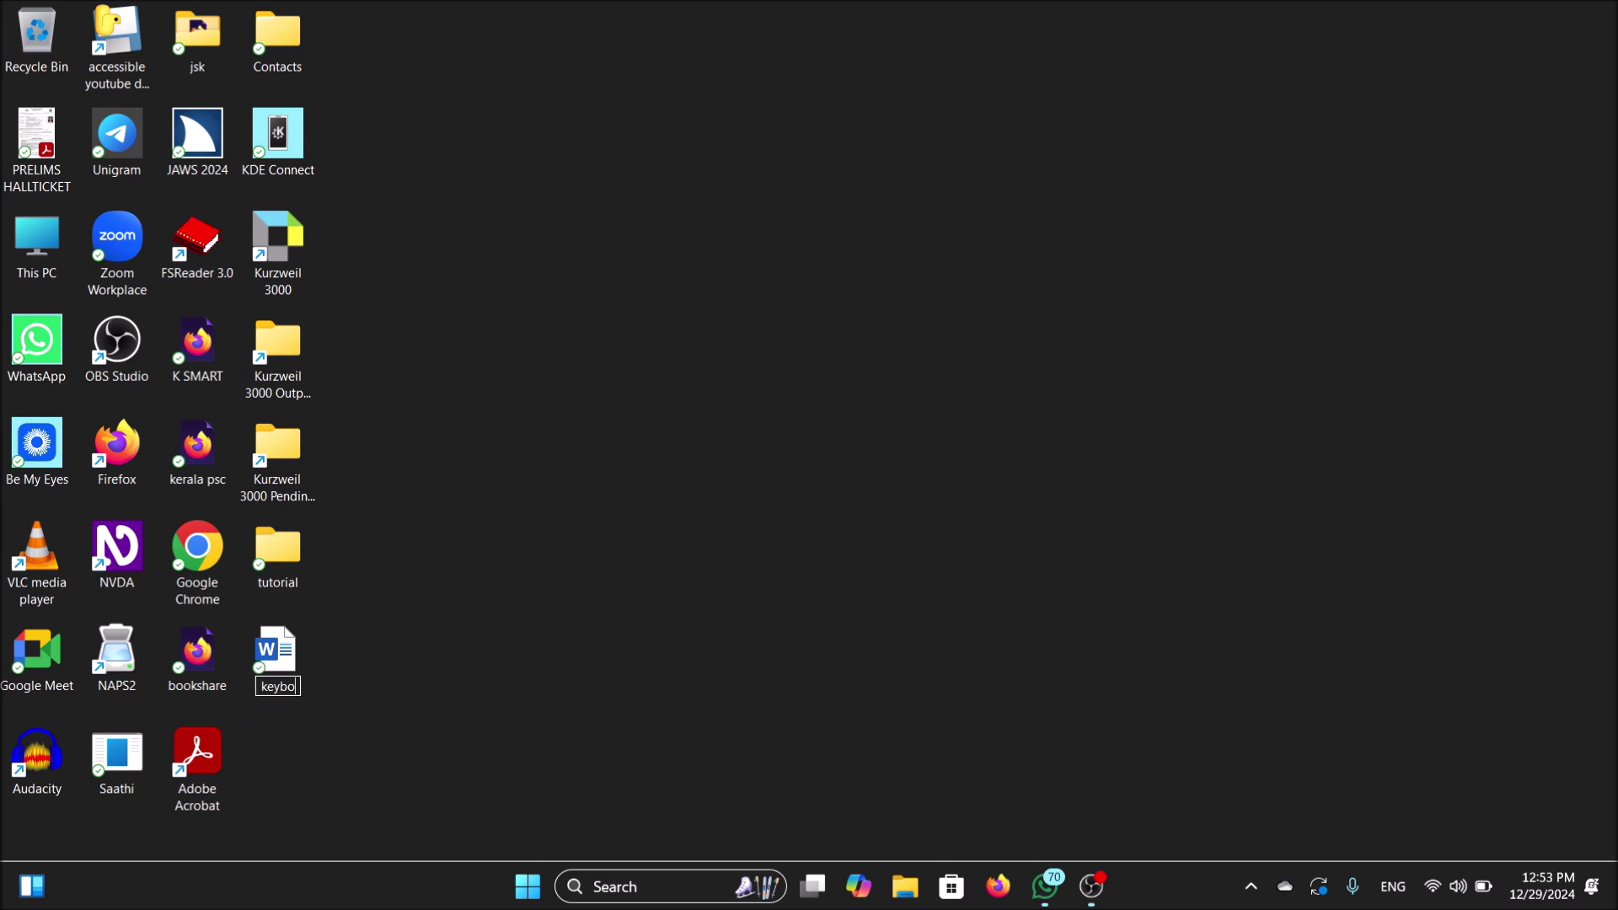
text(ard navigation)
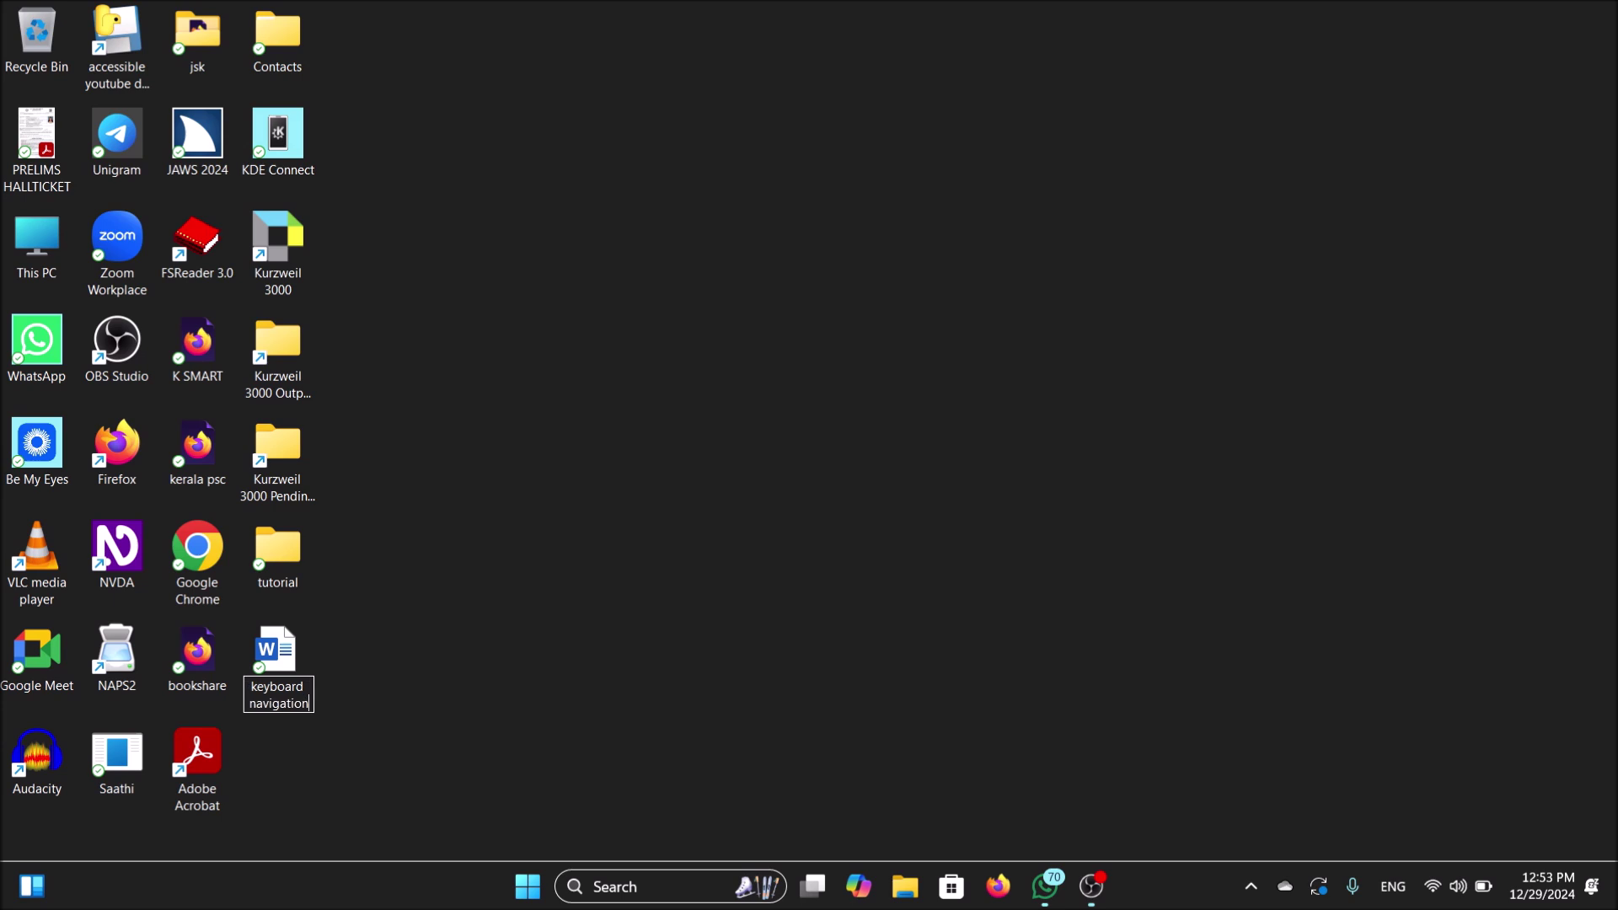
text( keys)
key(Return)
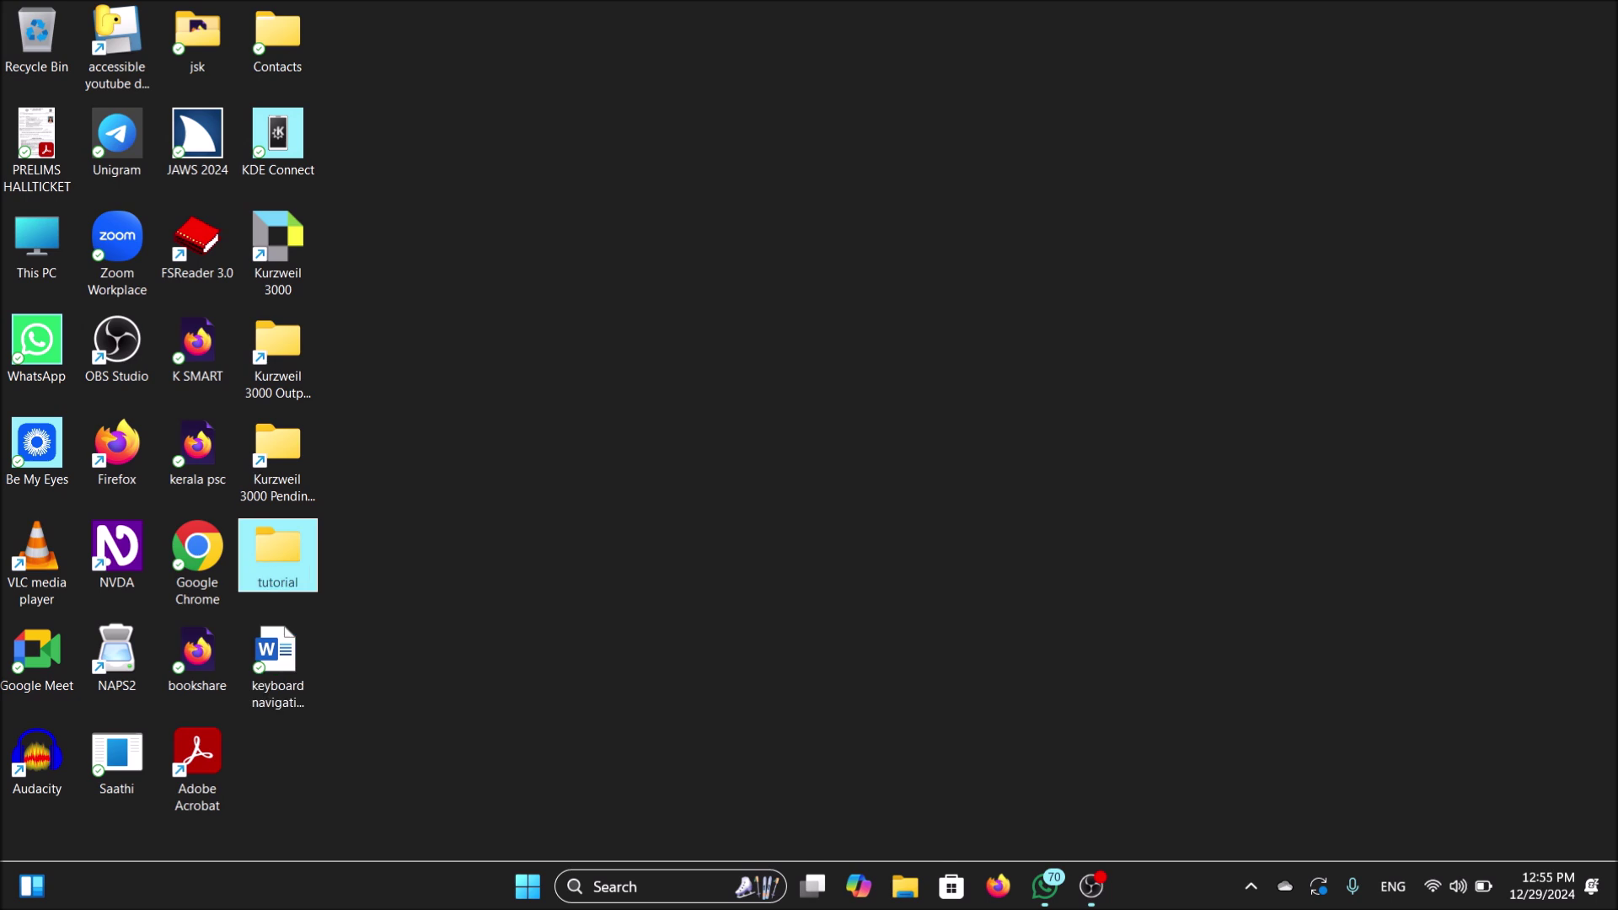
Move the "keyboard navigation keys" document from the desktop into the "tutorial" folder and close the folder window
key(Home)
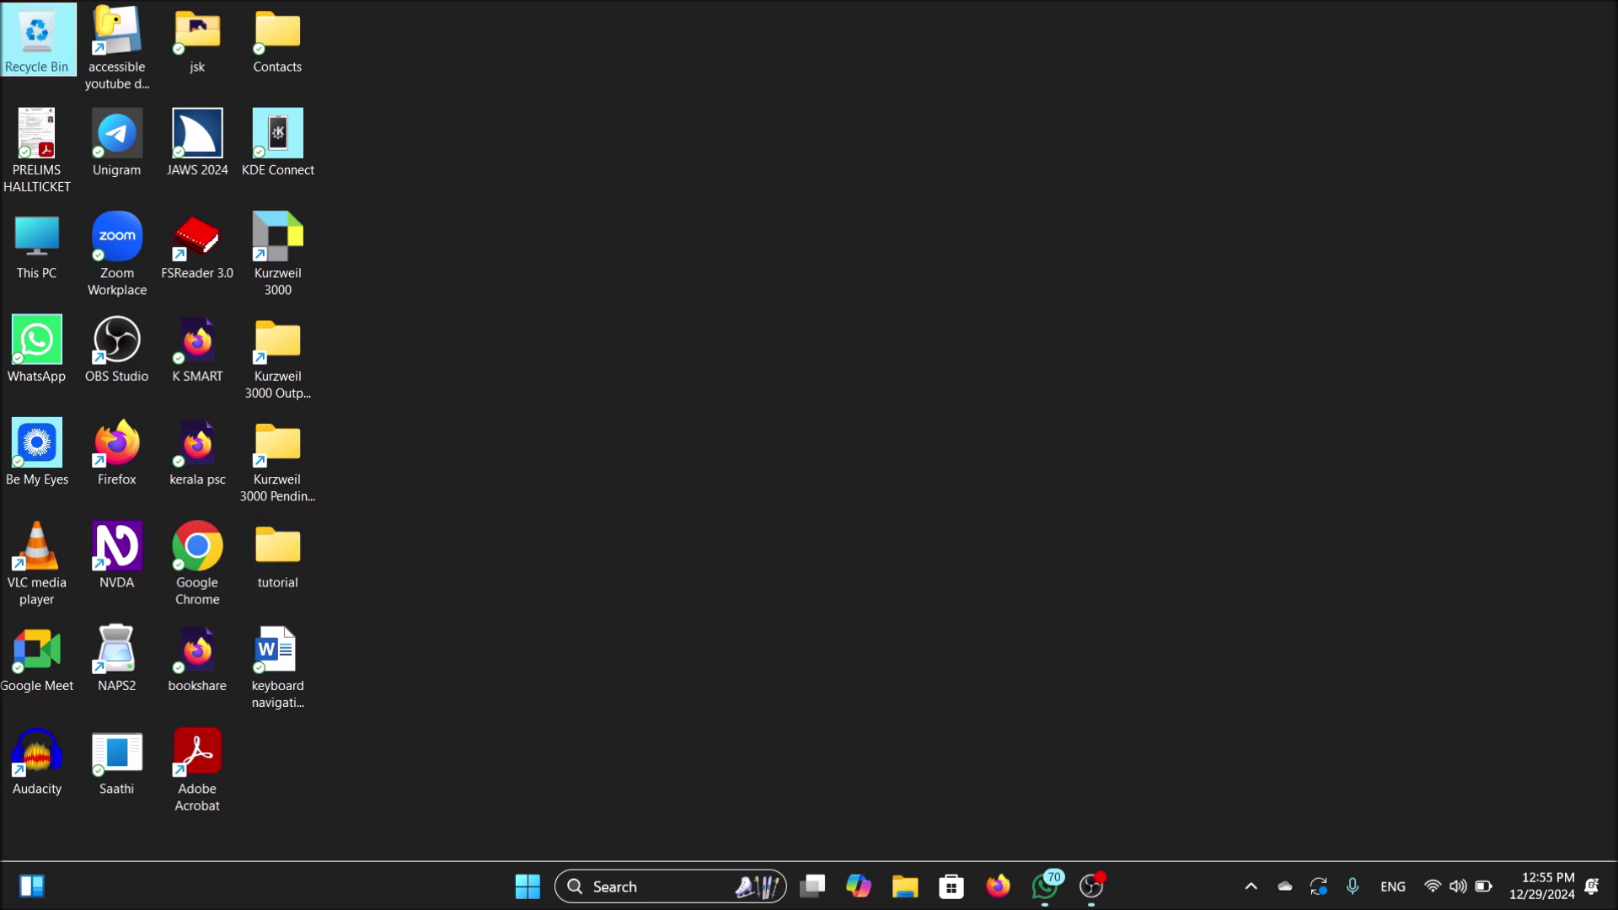
key(t)
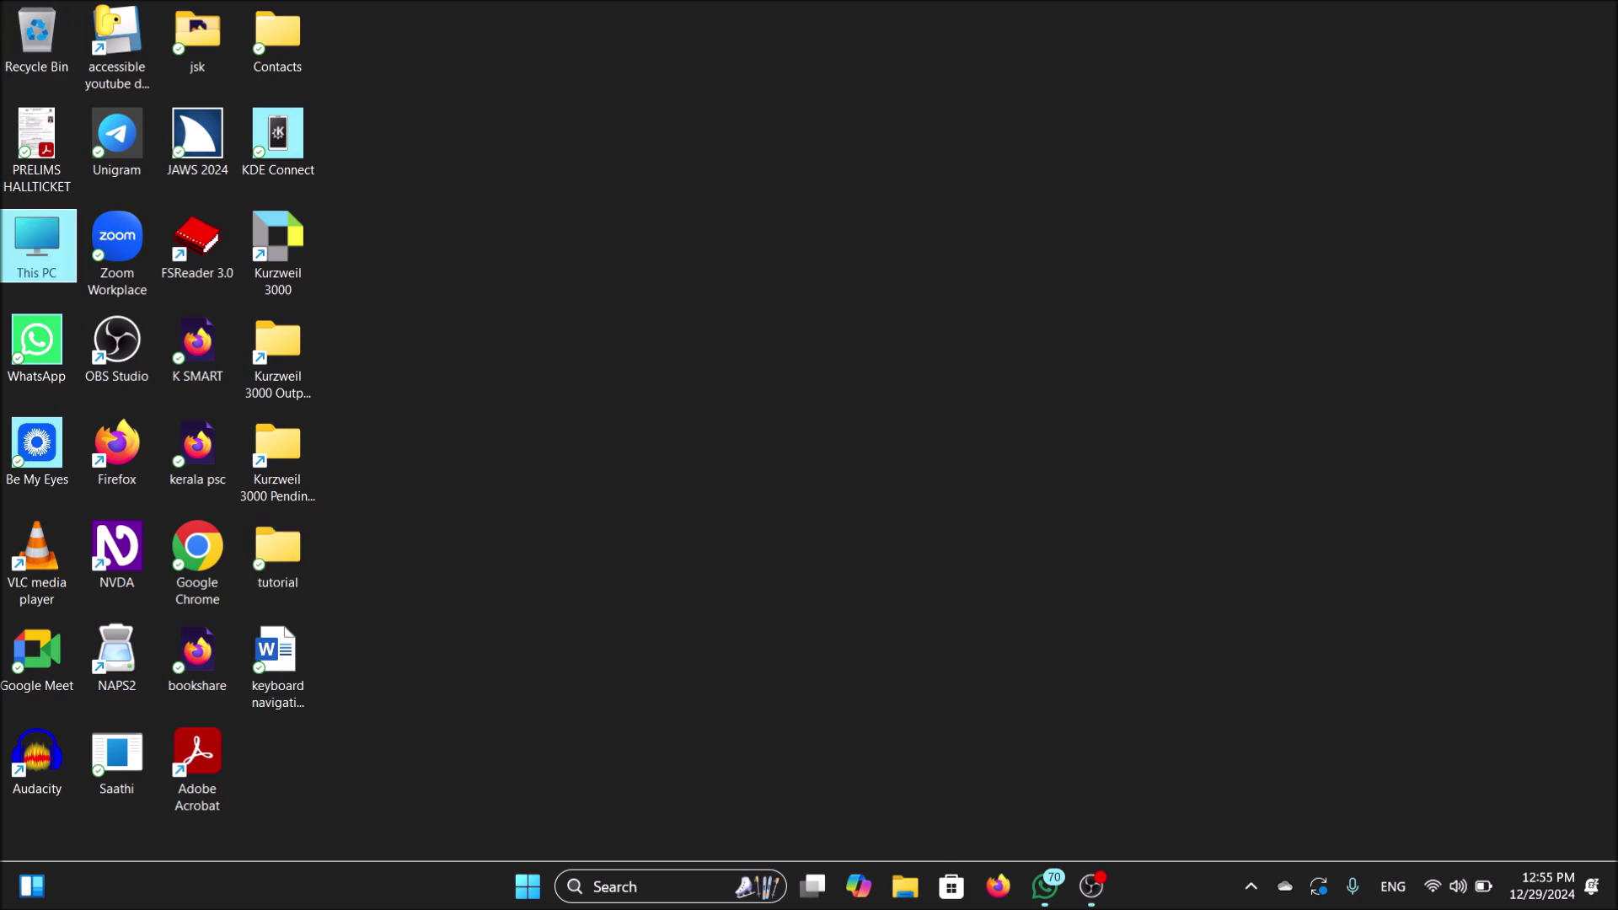
key(t)
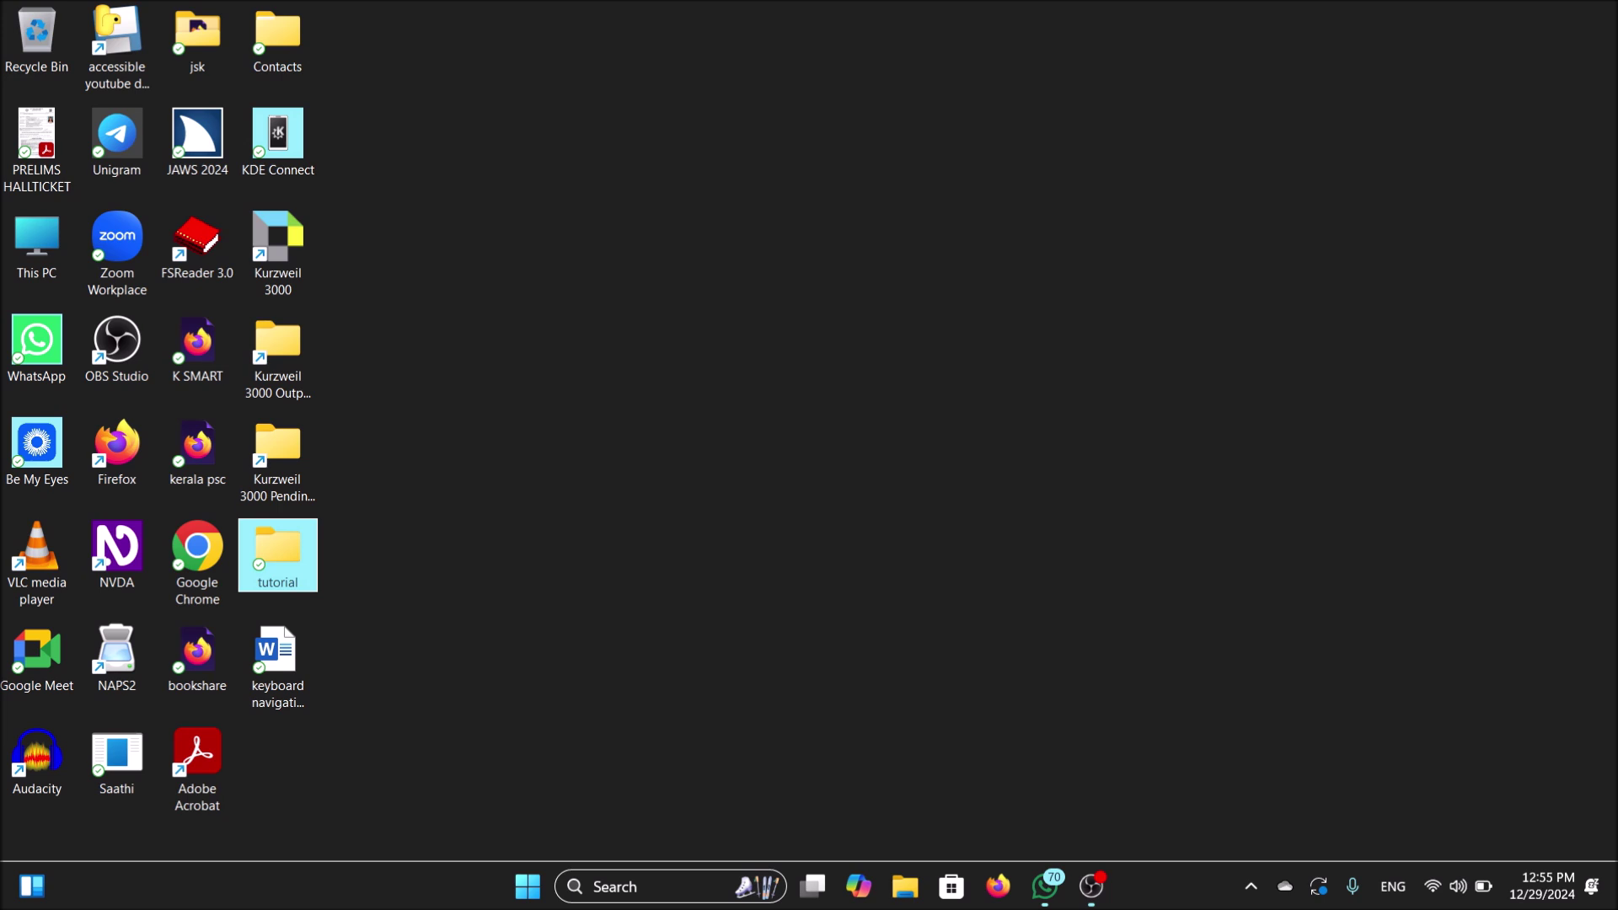
key(k)
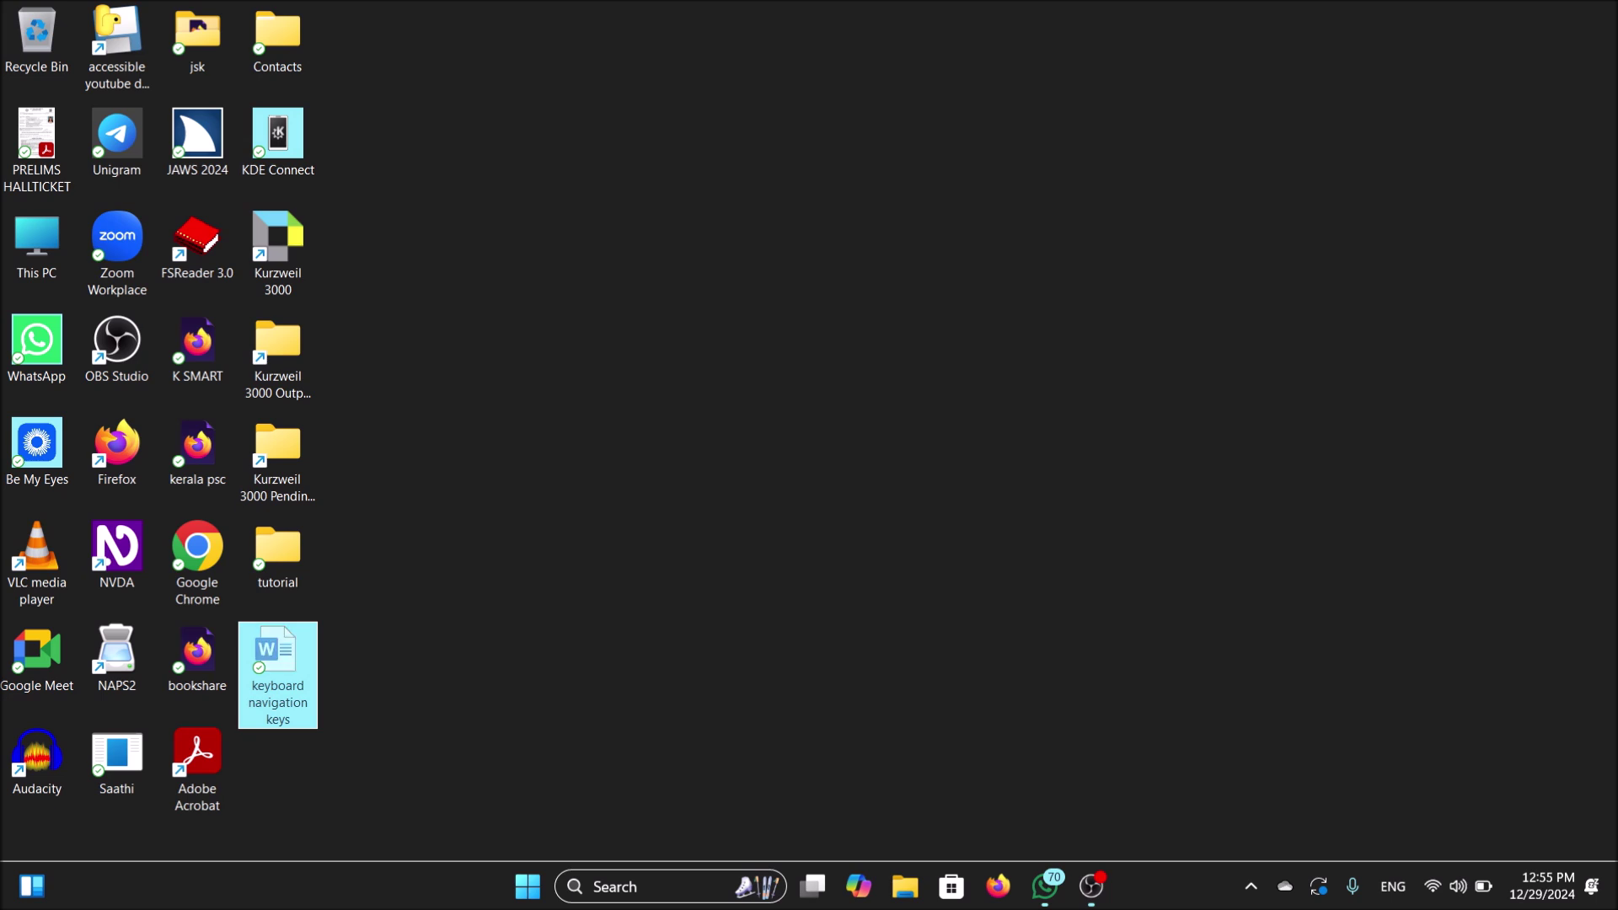
key(Up)
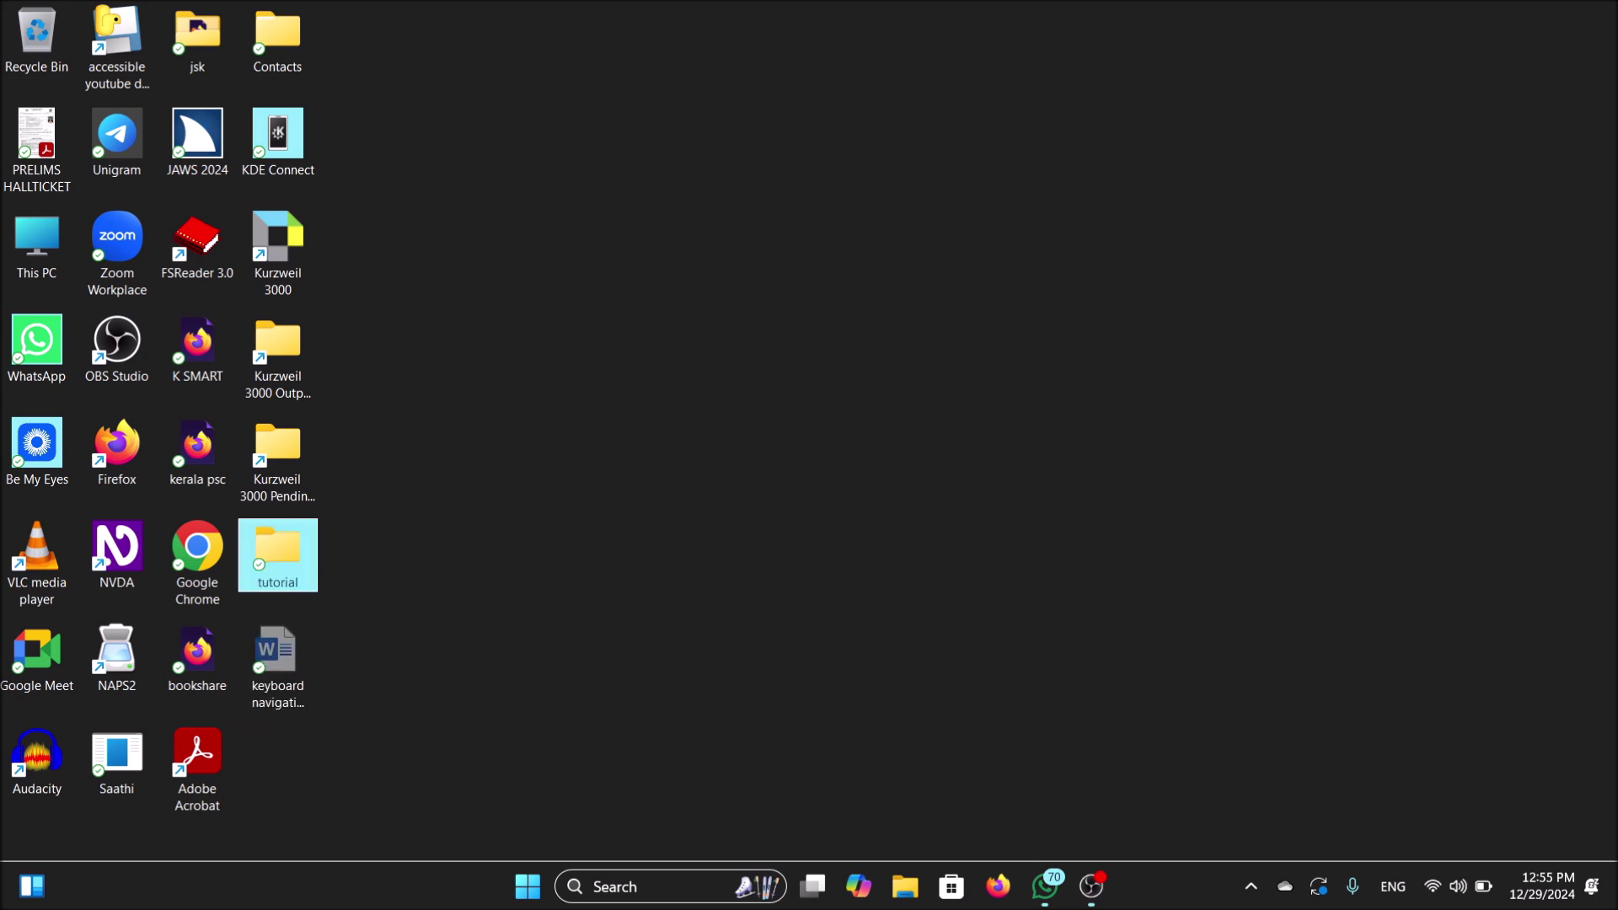
key(Return)
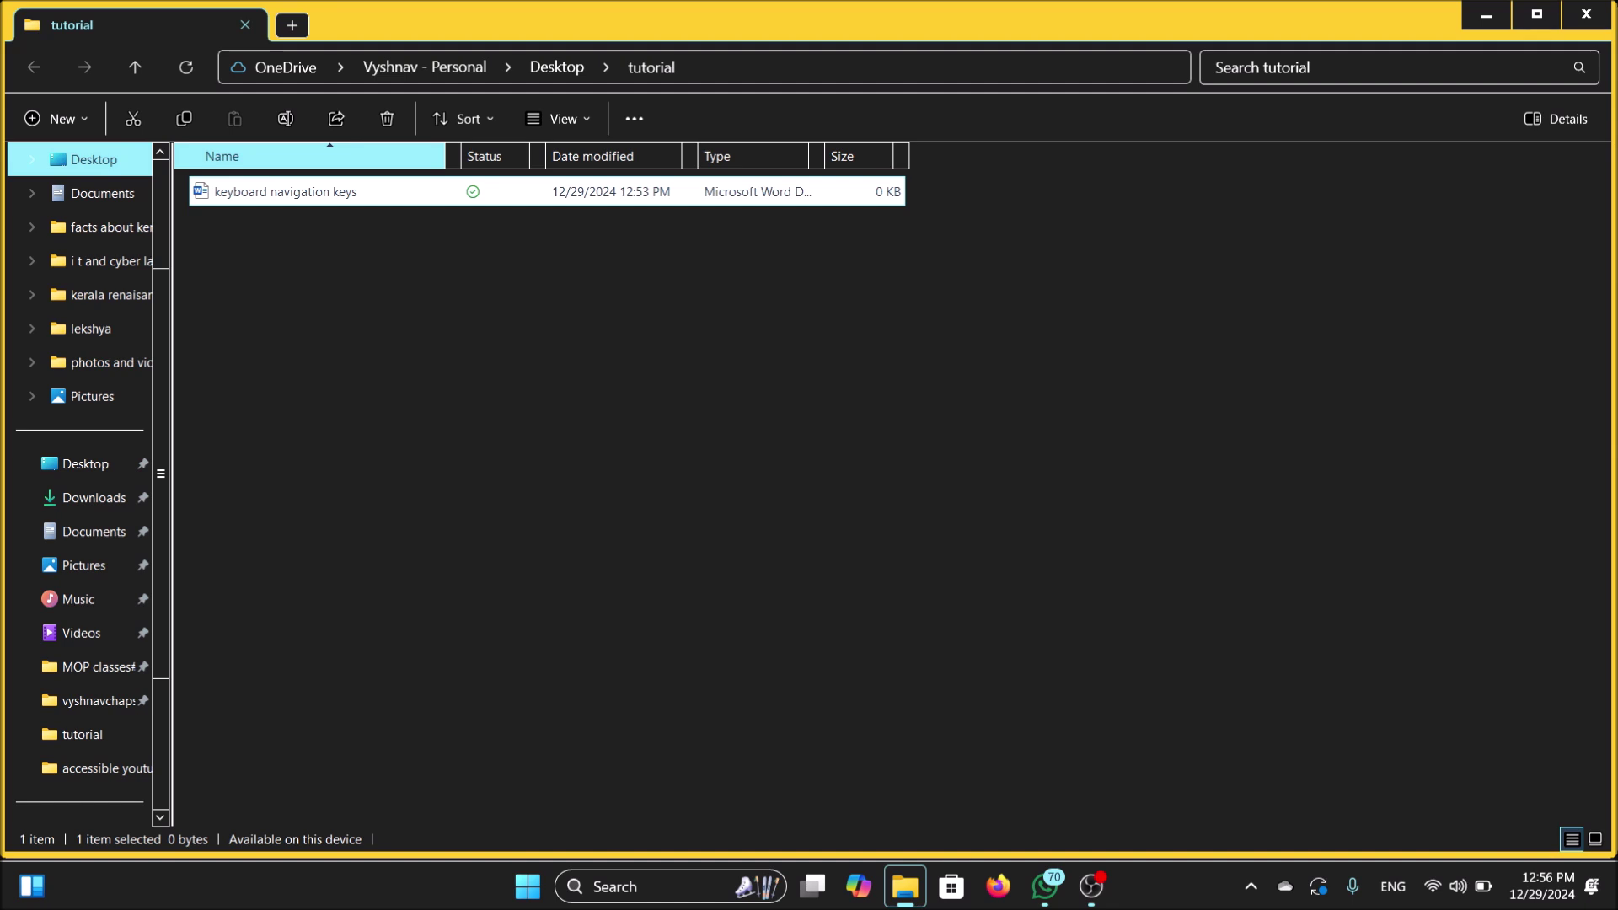
key(alt+F4)
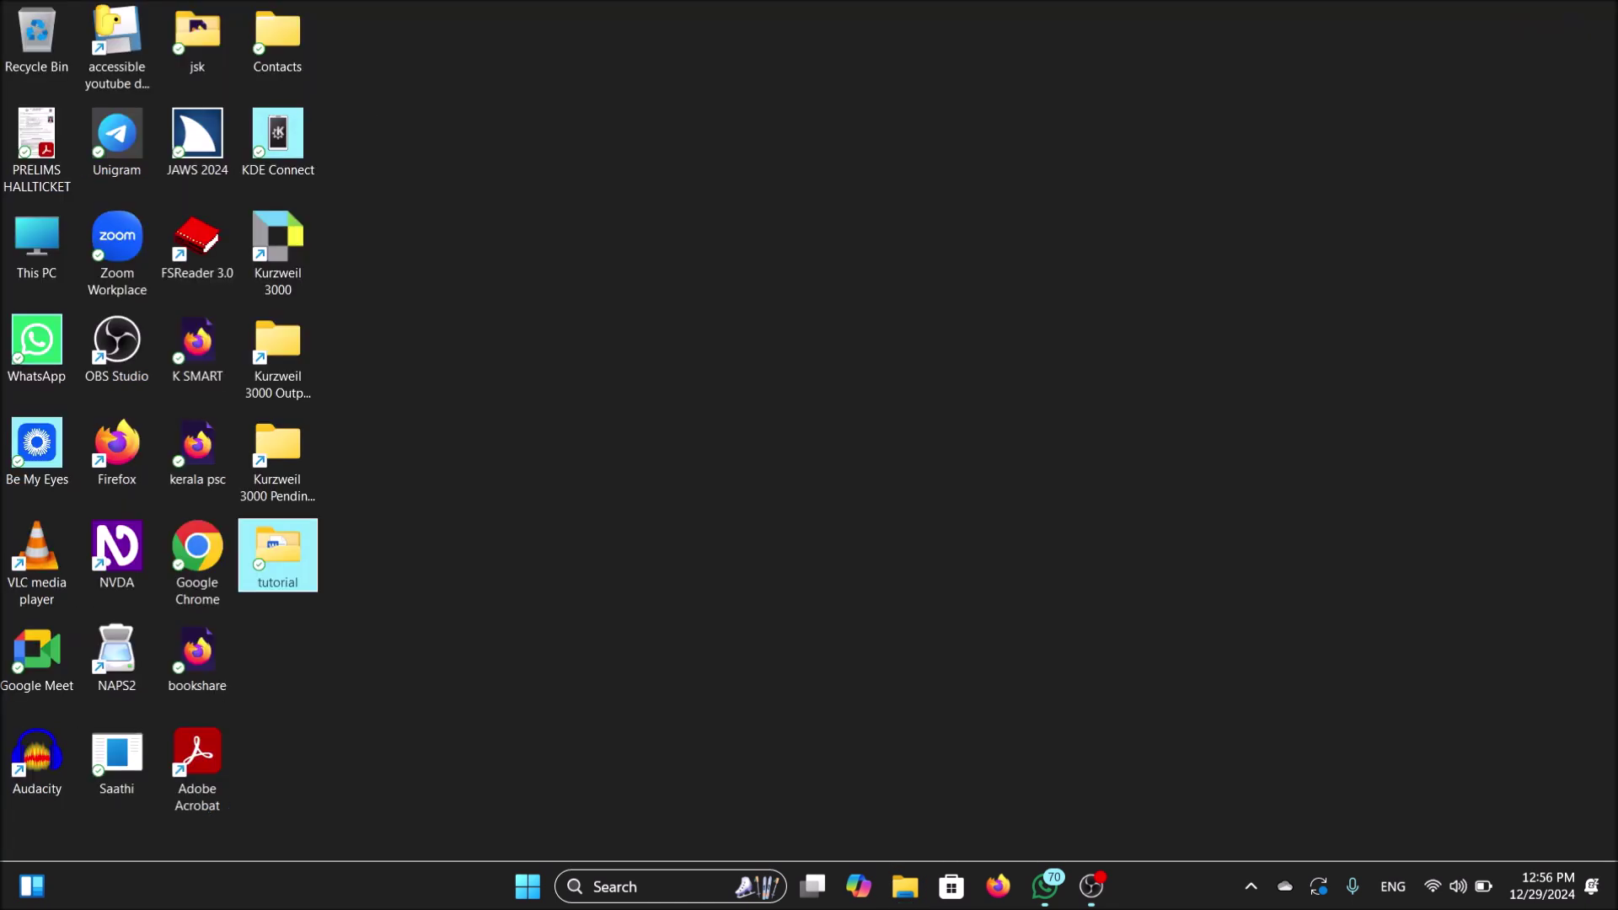